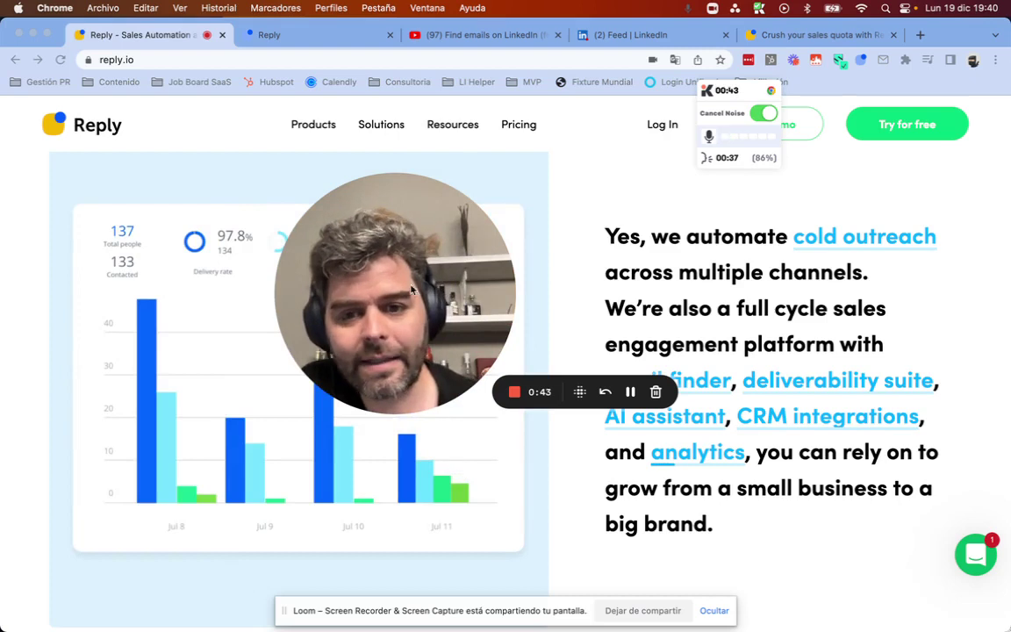
- Examine the cold outreach section of the Reply homepage and its animation of a multichannel sequence
{"action": "left_click_drag", "start_coordinate": [402, 394], "coordinate": [154, 497]}
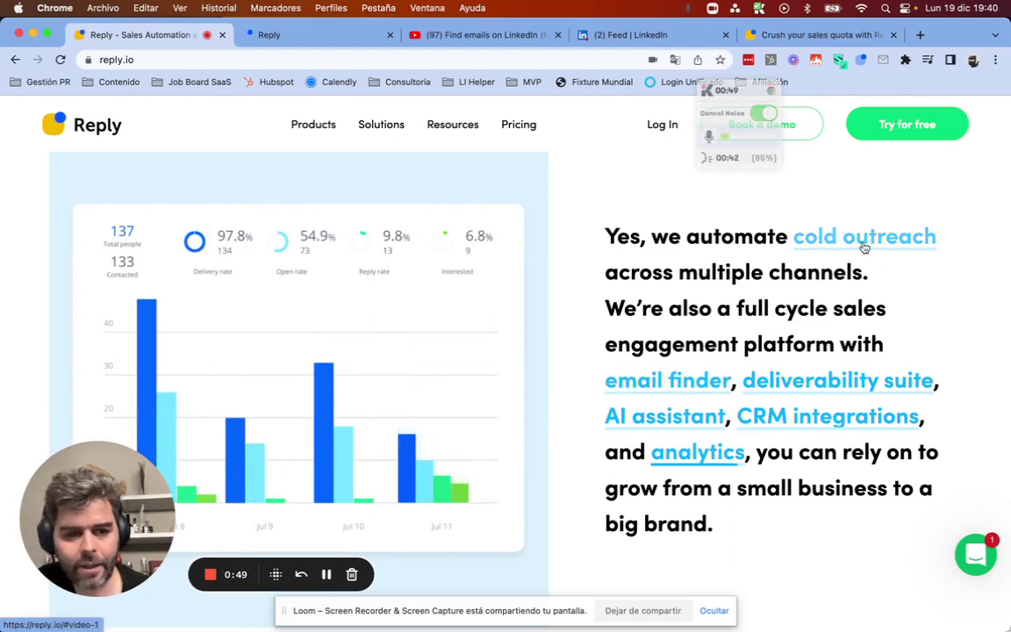
{"action": "scroll", "coordinate": [405, 360], "scroll_direction": "down", "scroll_amount": 1}
{"action": "scroll", "coordinate": [405, 360], "scroll_direction": "up", "scroll_amount": 1}
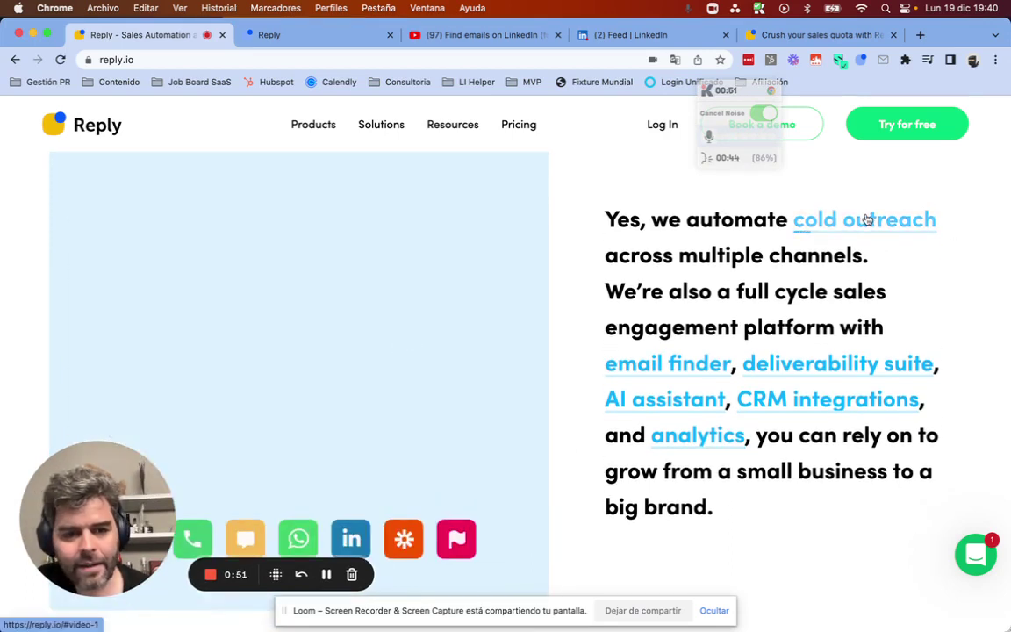
{"action": "left_click_drag", "start_coordinate": [650, 218], "coordinate": [850, 254]}
{"action": "left_click", "coordinate": [850, 255]}
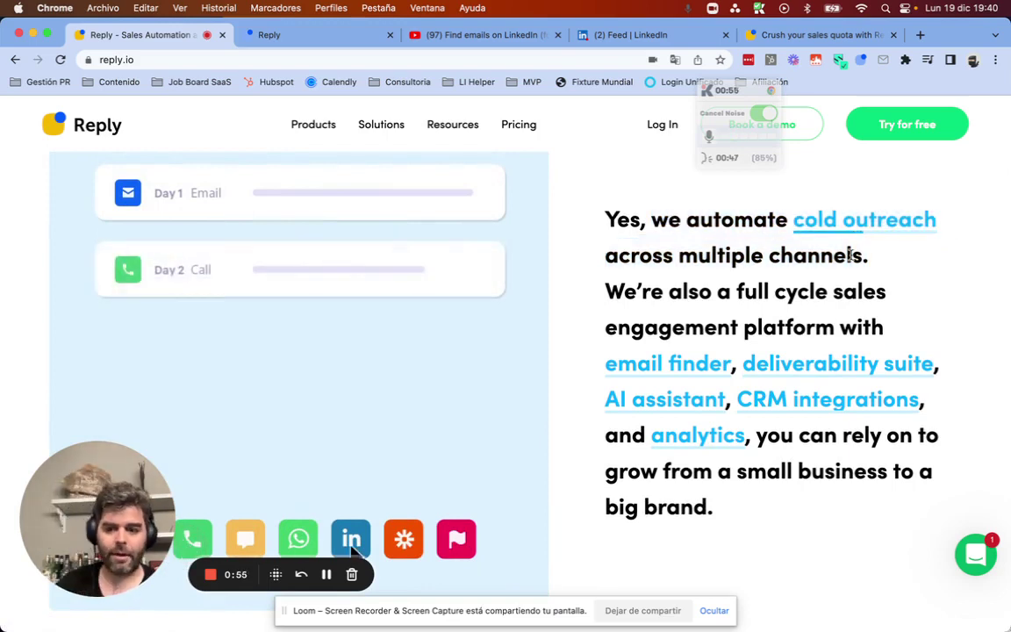
{"action": "left_click_drag", "start_coordinate": [639, 259], "coordinate": [743, 259]}
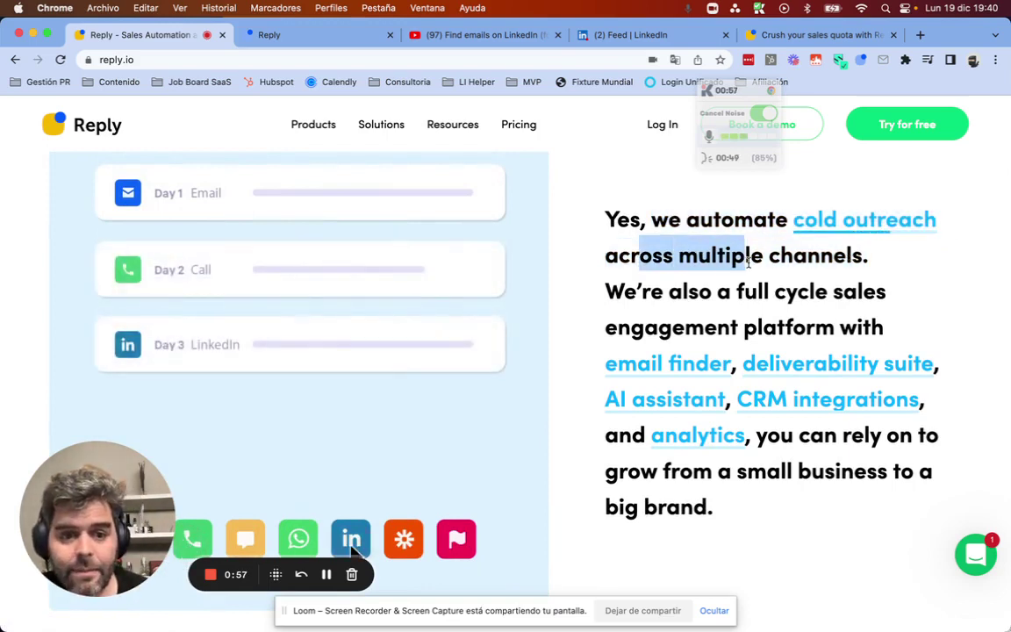
{"action": "left_click", "coordinate": [692, 279]}
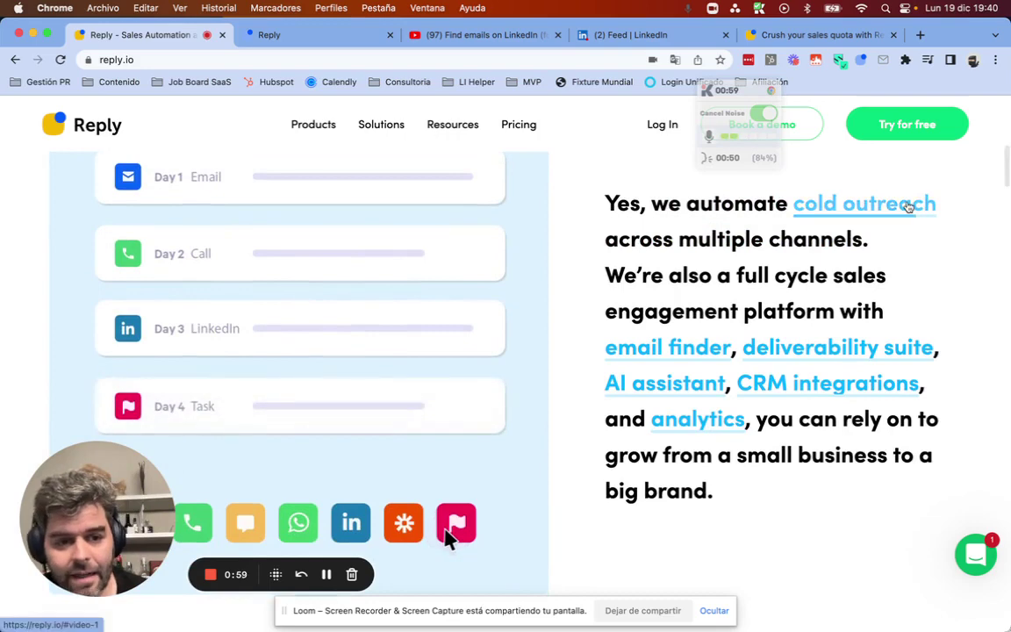
{"action": "scroll", "coordinate": [444, 347], "scroll_direction": "down", "scroll_amount": 2}
{"action": "scroll", "coordinate": [448, 449], "scroll_direction": "down", "scroll_amount": 4}
{"action": "scroll", "coordinate": [447, 412], "scroll_direction": "up", "scroll_amount": 7}
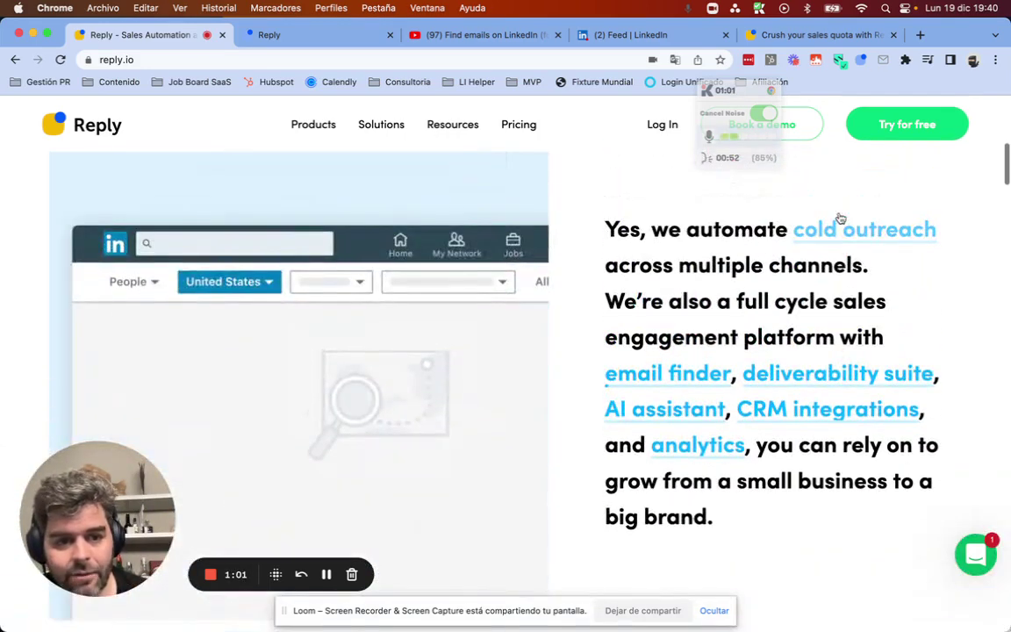
{"action": "scroll", "coordinate": [832, 237], "scroll_direction": "down", "scroll_amount": 1}
{"action": "scroll", "coordinate": [356, 372], "scroll_direction": "down", "scroll_amount": 3}
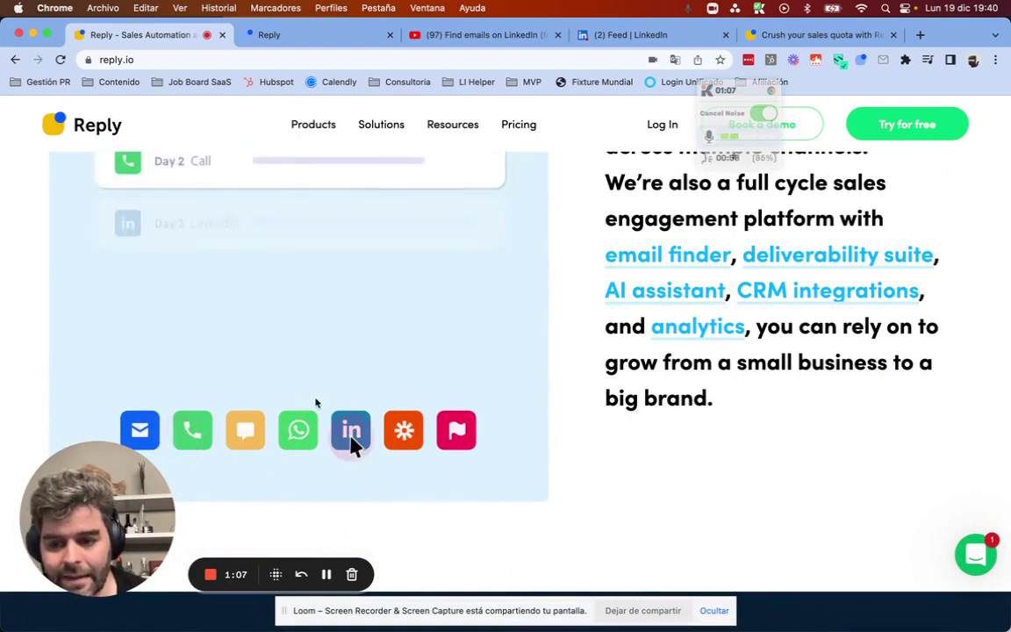
{"action": "scroll", "coordinate": [839, 175], "scroll_direction": "up", "scroll_amount": 4}
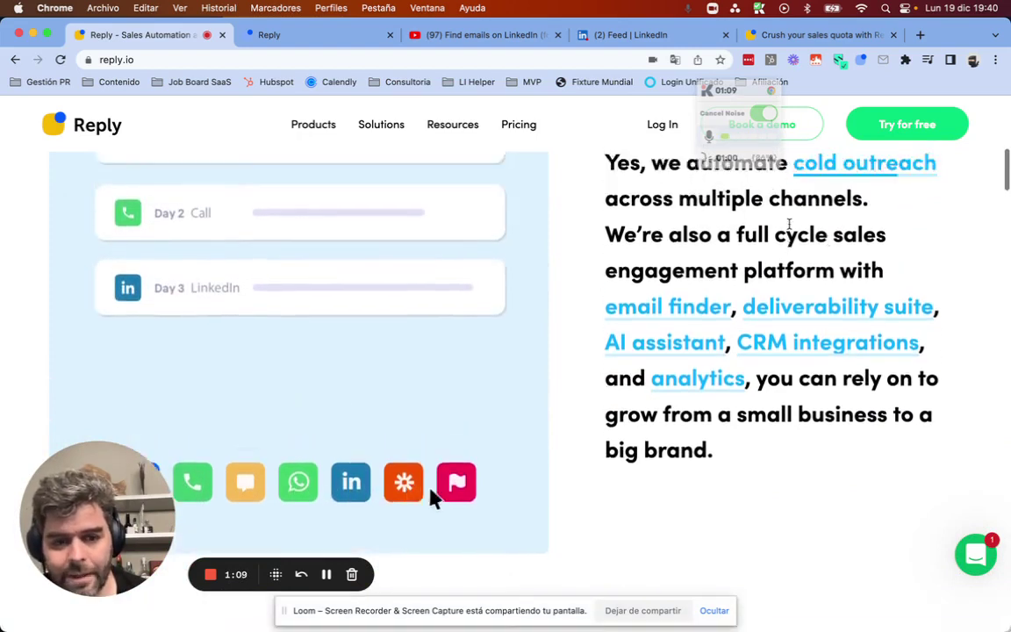
- Review the homepage's email finder, deliverability suite, AI assistant, CRM integrations and analytics features with their preview animations
{"action": "scroll", "coordinate": [808, 281], "scroll_direction": "down", "scroll_amount": 2}
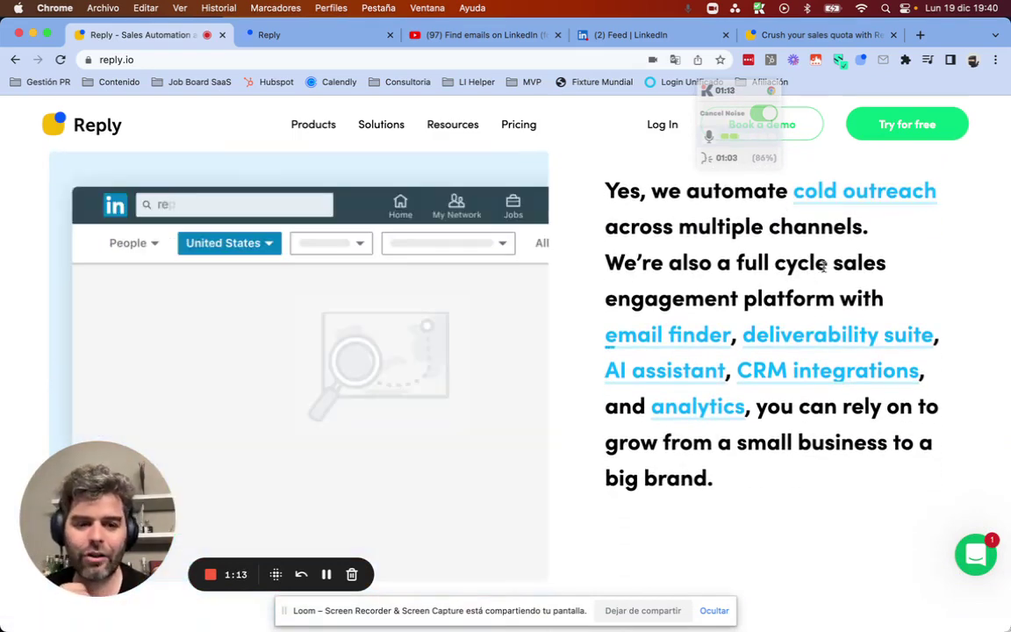
{"action": "scroll", "coordinate": [395, 347], "scroll_direction": "down", "scroll_amount": 2}
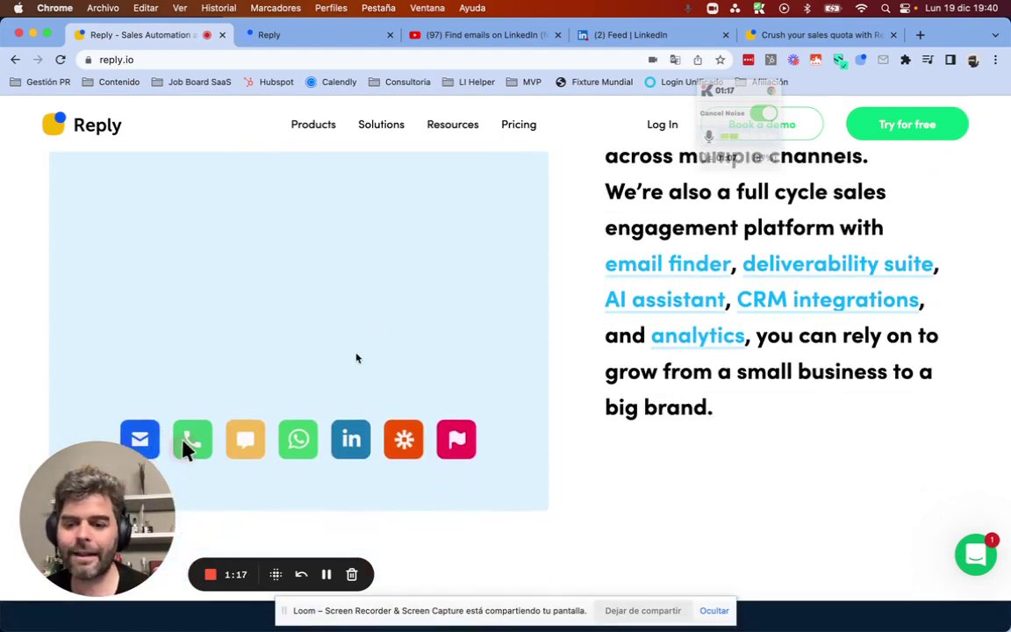
{"action": "scroll", "coordinate": [365, 345], "scroll_direction": "up", "scroll_amount": 1}
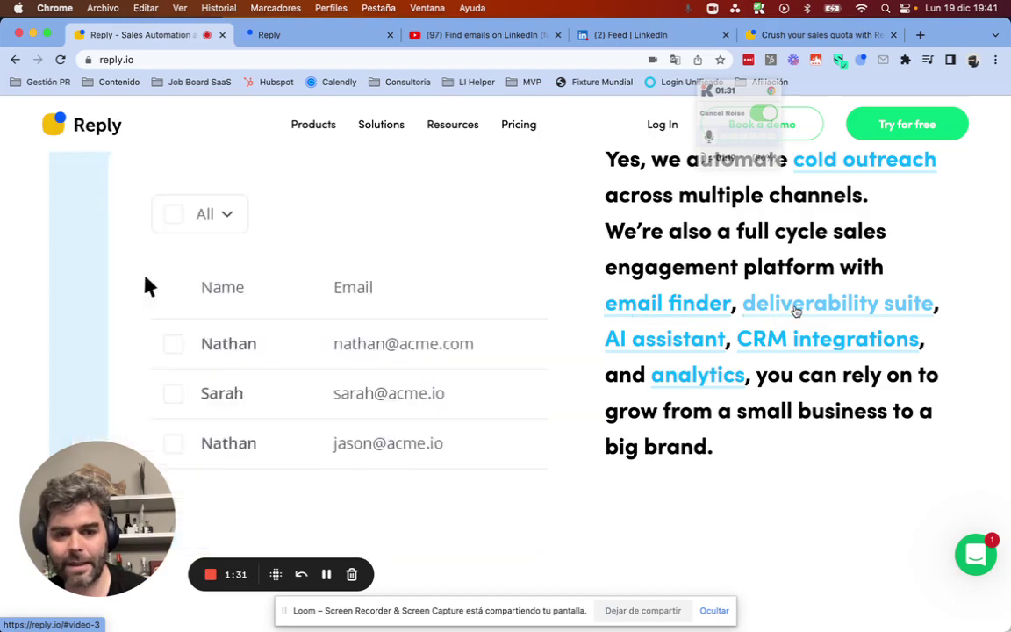
{"action": "scroll", "coordinate": [796, 312], "scroll_direction": "up", "scroll_amount": 1}
{"action": "scroll", "coordinate": [796, 312], "scroll_direction": "down", "scroll_amount": 1}
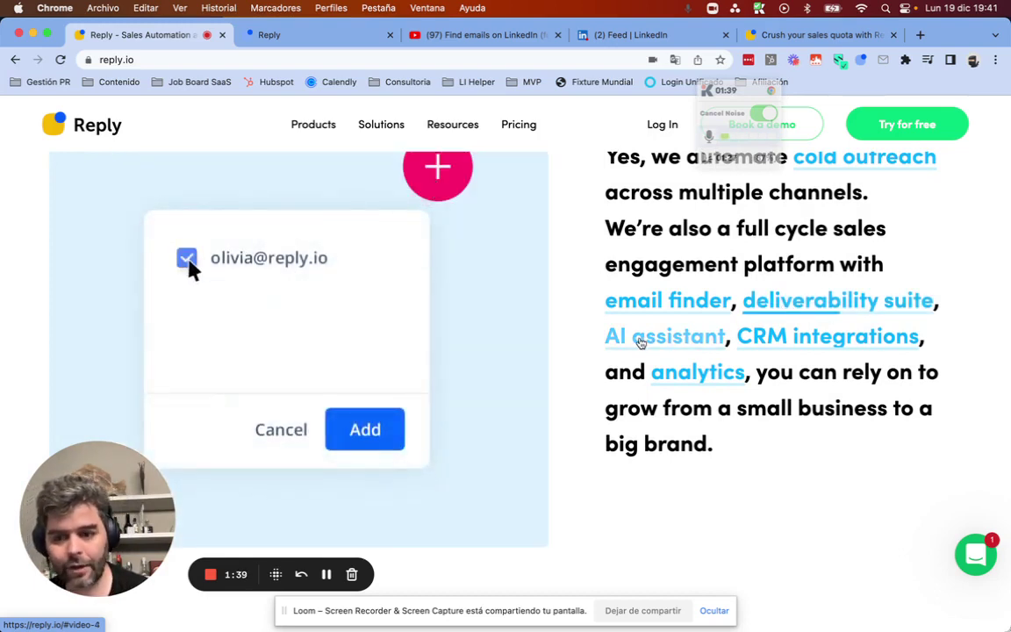
{"action": "scroll", "coordinate": [650, 340], "scroll_direction": "down", "scroll_amount": 1}
{"action": "scroll", "coordinate": [685, 332], "scroll_direction": "up", "scroll_amount": 1}
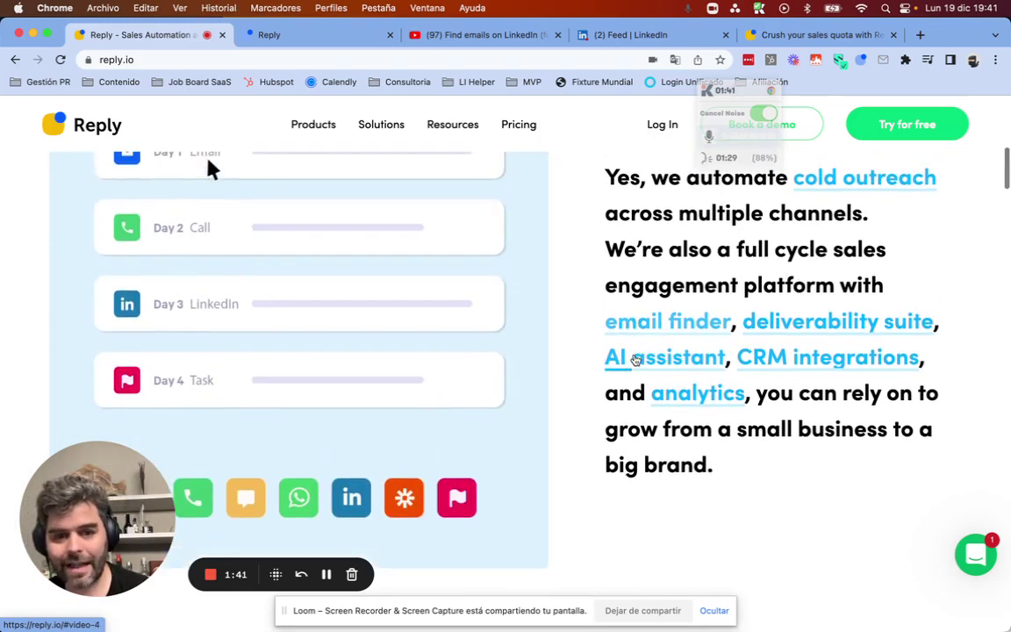
{"action": "scroll", "coordinate": [492, 363], "scroll_direction": "up", "scroll_amount": 2}
{"action": "scroll", "coordinate": [620, 419], "scroll_direction": "up", "scroll_amount": 2}
{"action": "scroll", "coordinate": [501, 408], "scroll_direction": "down", "scroll_amount": 2}
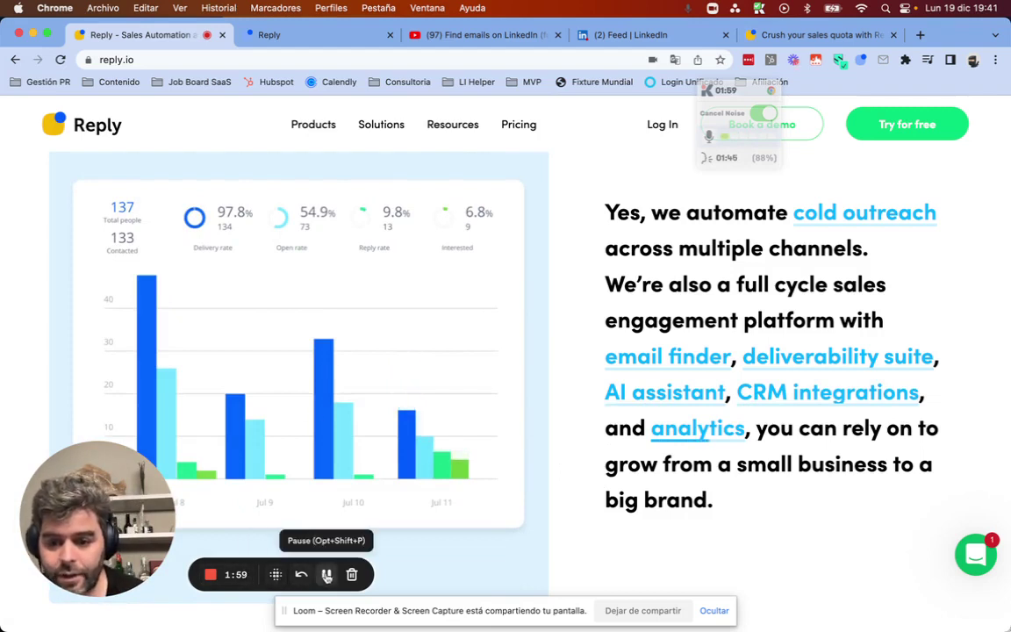
- Switch to the Reply dashboard's sequences page and start a new sequence from a template
{"action": "key", "text": "ctrl+Tab"}
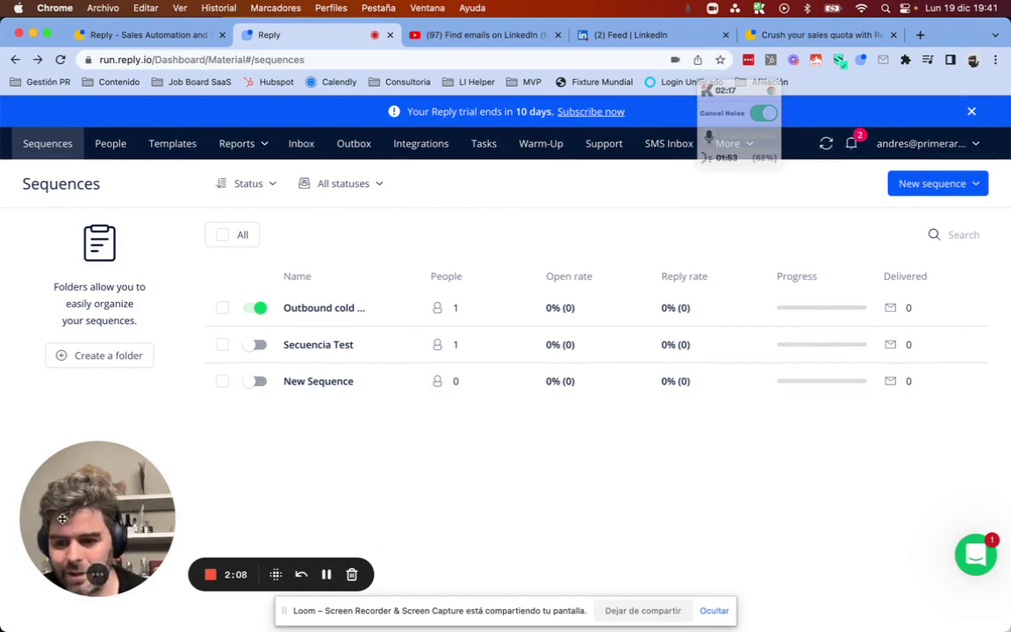
{"action": "left_click_drag", "start_coordinate": [62, 519], "coordinate": [93, 506]}
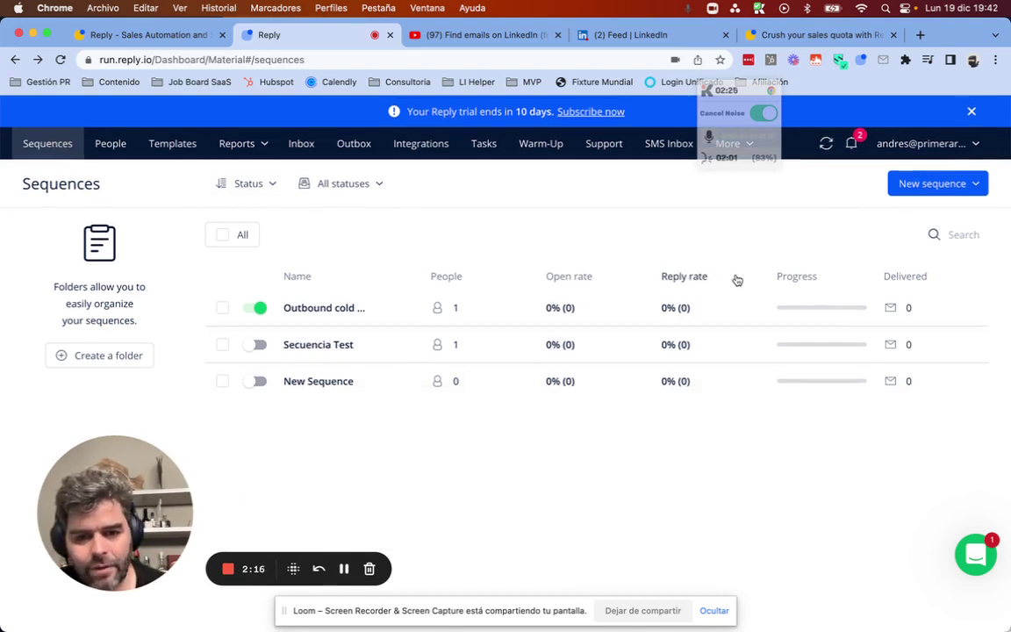
{"action": "left_click", "coordinate": [935, 185]}
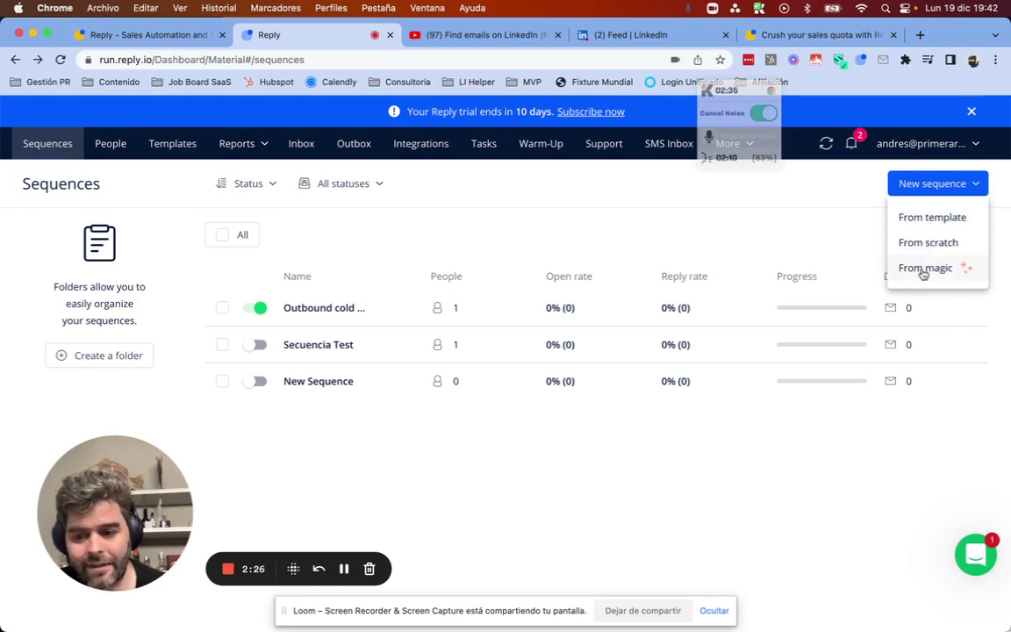
{"action": "left_click", "coordinate": [938, 220]}
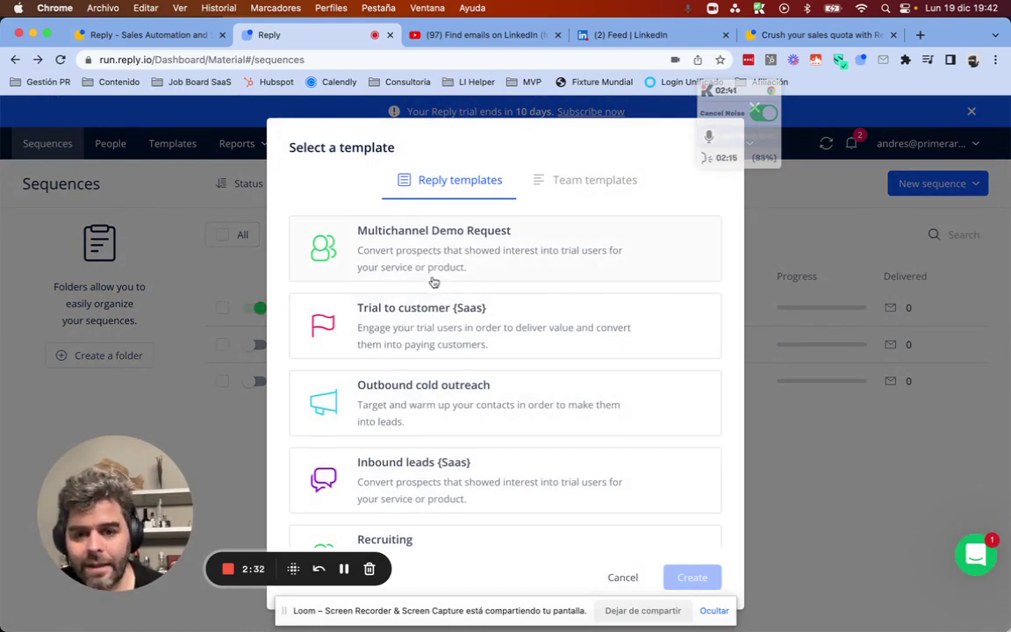
- Browse the Reply templates and create the sequence from the Multichannel Outbound Cold Outreach template
{"action": "scroll", "coordinate": [434, 282], "scroll_direction": "down", "scroll_amount": 5}
{"action": "scroll", "coordinate": [434, 283], "scroll_direction": "up", "scroll_amount": 4}
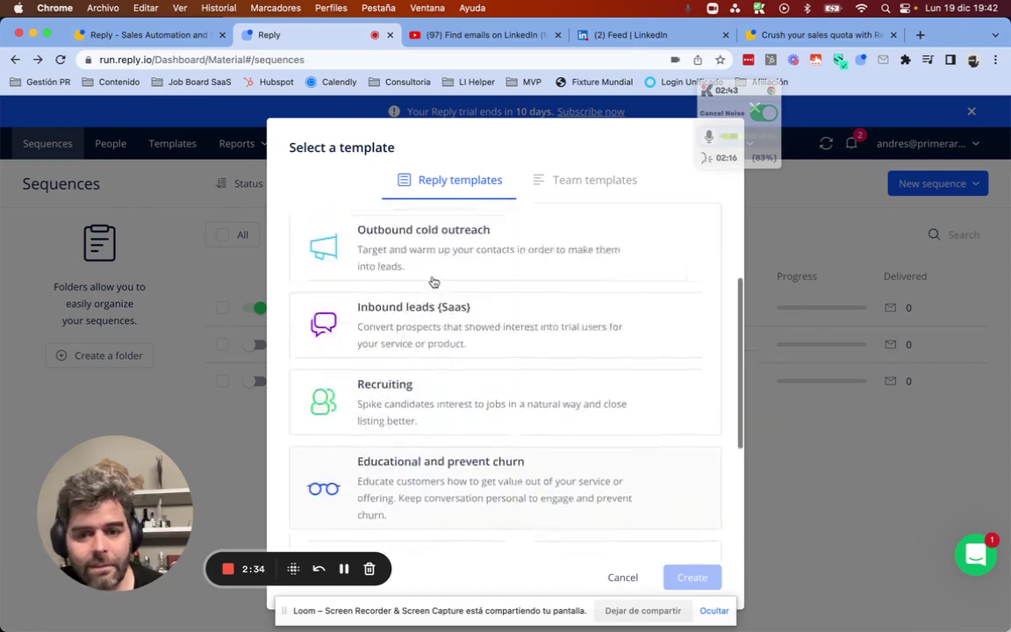
{"action": "scroll", "coordinate": [434, 282], "scroll_direction": "down", "scroll_amount": 4}
{"action": "scroll", "coordinate": [433, 282], "scroll_direction": "down", "scroll_amount": 1}
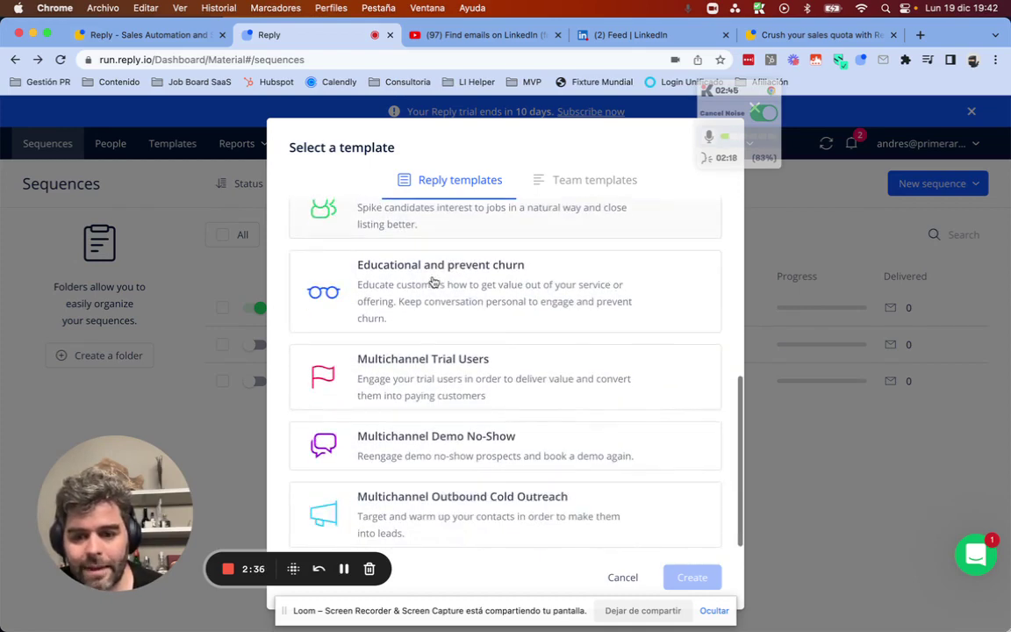
{"action": "scroll", "coordinate": [434, 282], "scroll_direction": "up", "scroll_amount": 4}
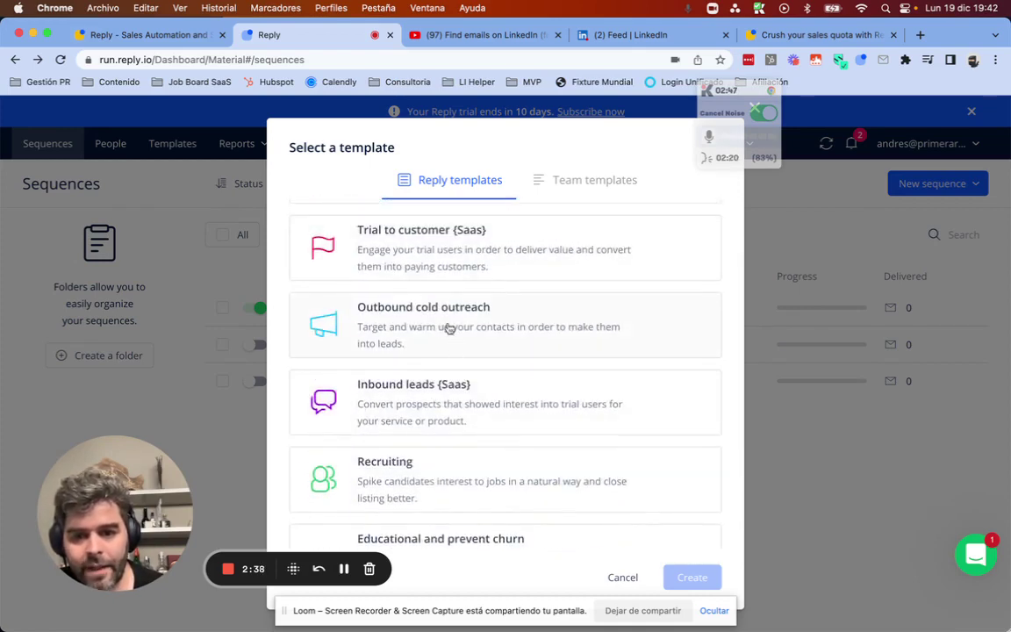
{"action": "scroll", "coordinate": [425, 398], "scroll_direction": "down", "scroll_amount": 4}
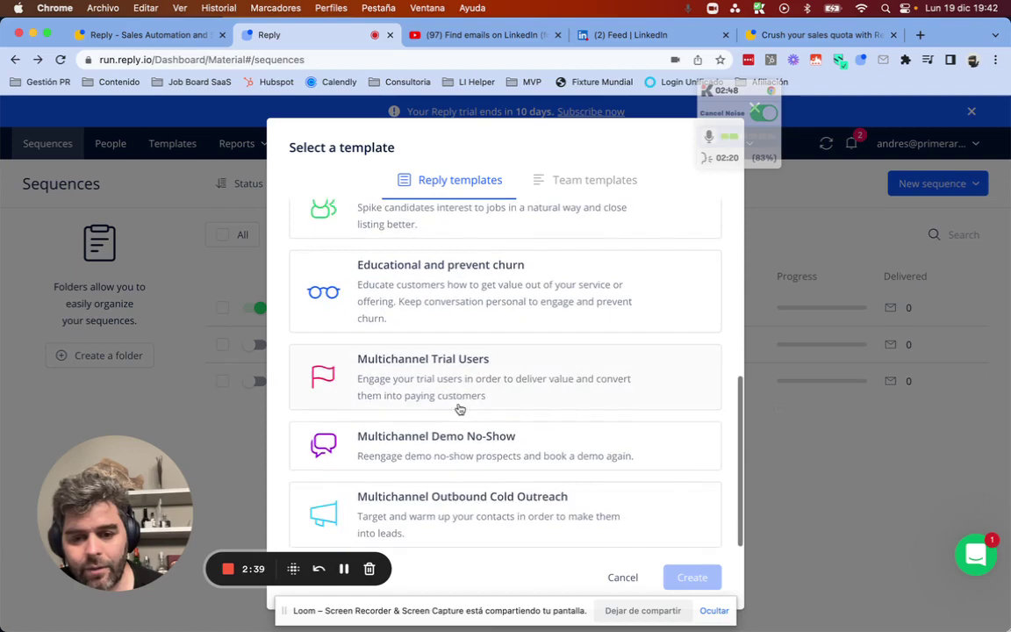
{"action": "left_click", "coordinate": [496, 511]}
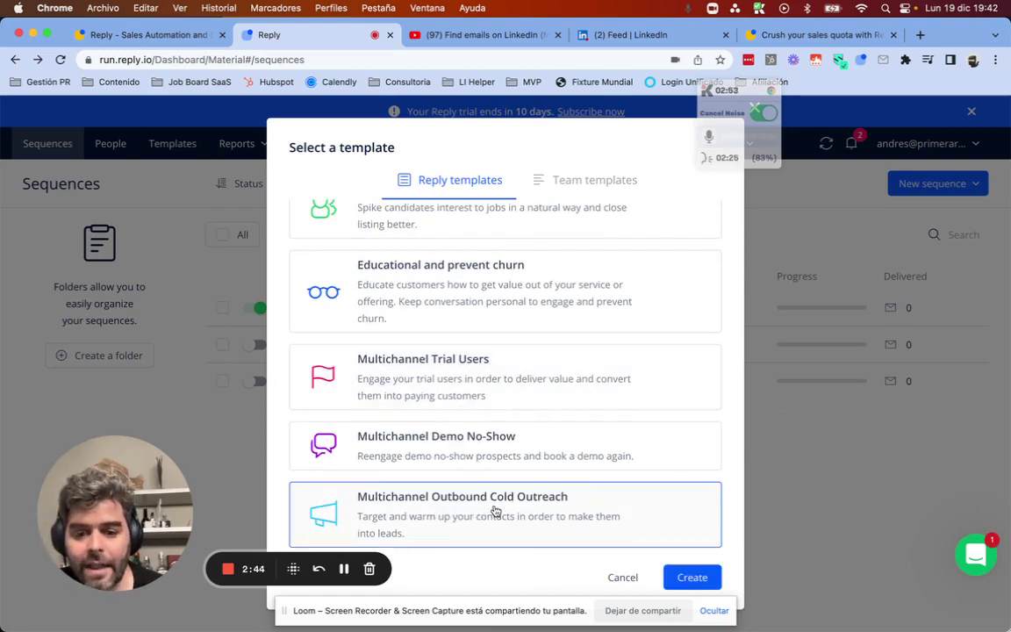
{"action": "left_click", "coordinate": [680, 586]}
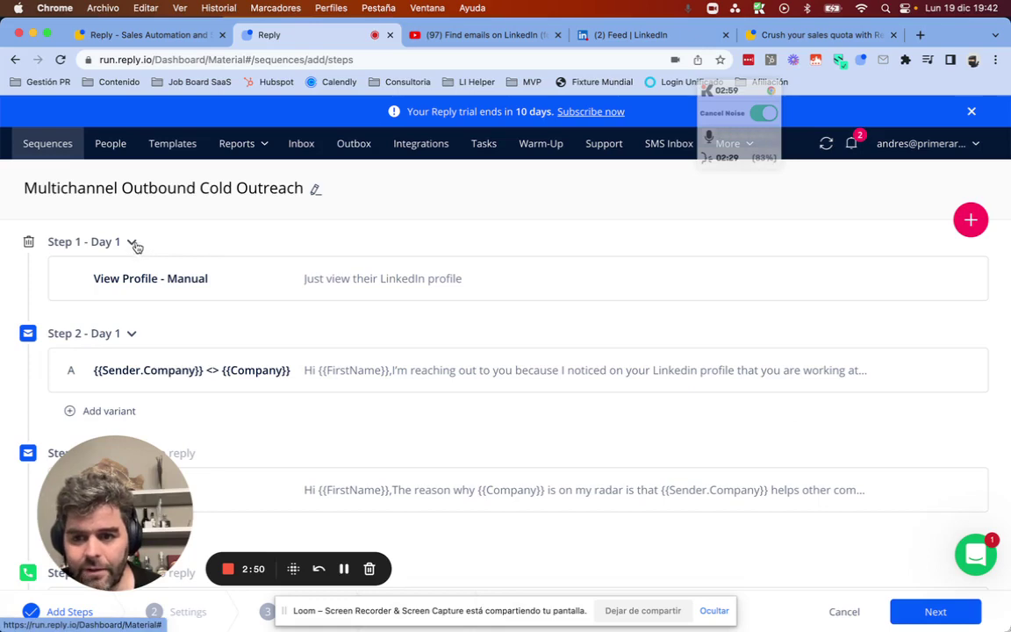
- Review all the steps of the Multichannel Outbound Cold Outreach sequence, including their channels, scheduled days and message texts
{"action": "scroll", "coordinate": [111, 338], "scroll_direction": "down", "scroll_amount": 1}
{"action": "scroll", "coordinate": [110, 338], "scroll_direction": "down", "scroll_amount": 2}
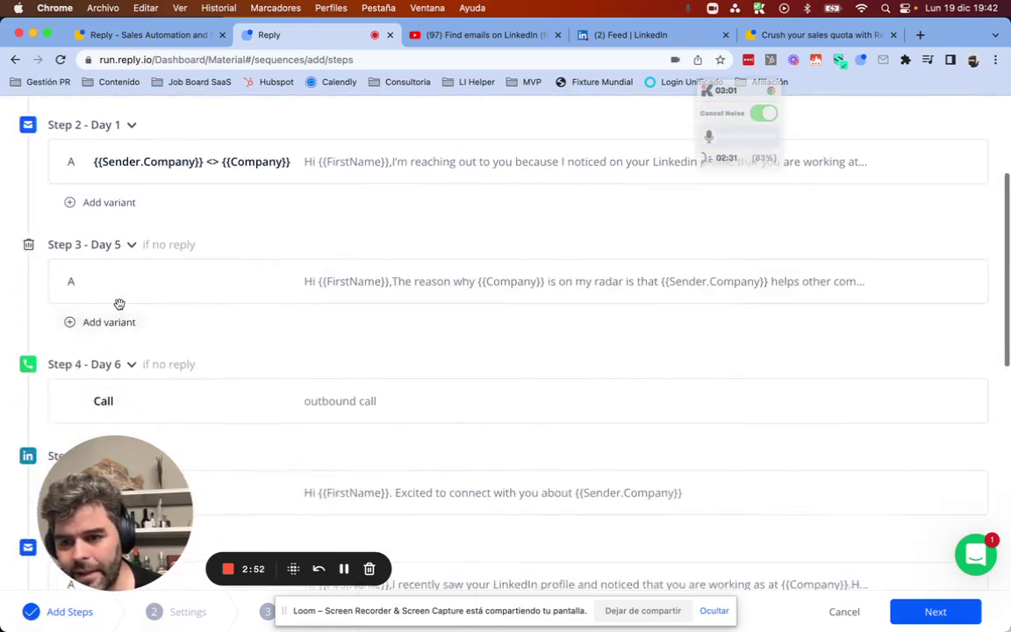
{"action": "scroll", "coordinate": [119, 303], "scroll_direction": "up", "scroll_amount": 3}
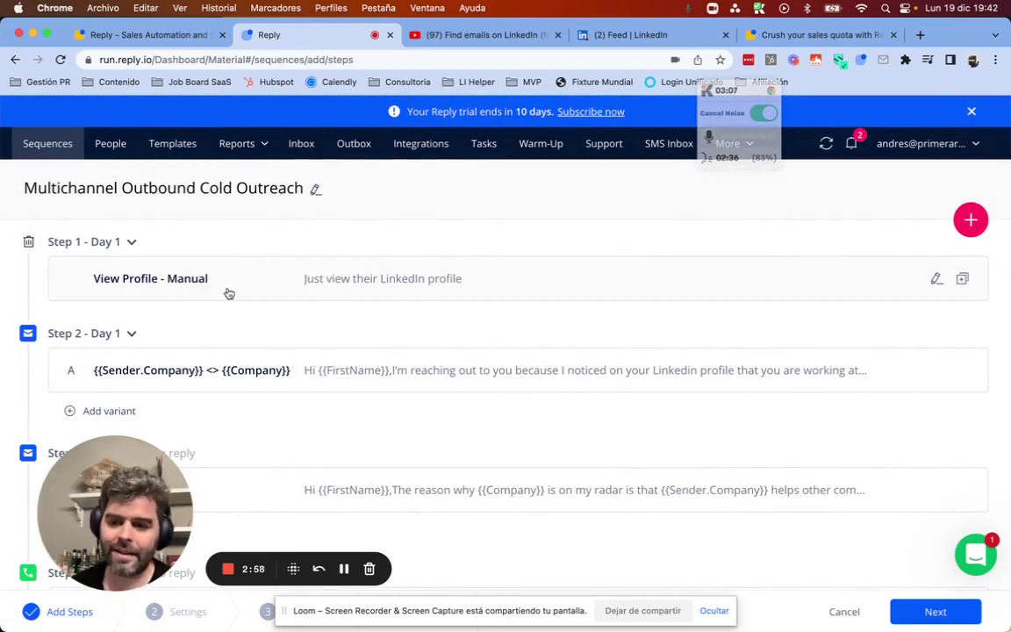
{"action": "scroll", "coordinate": [225, 298], "scroll_direction": "down", "scroll_amount": 2}
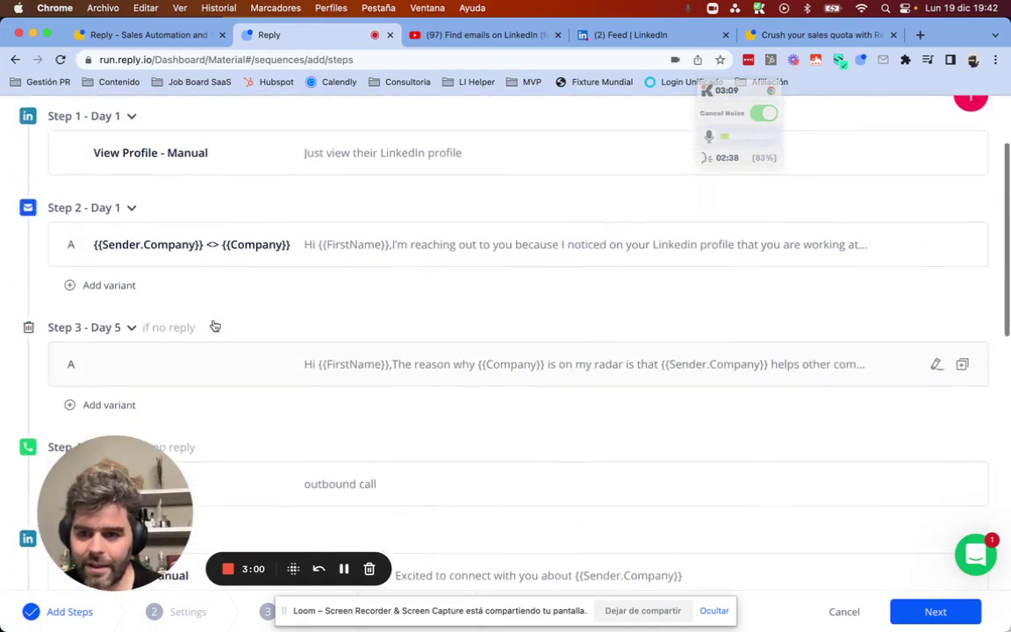
{"action": "scroll", "coordinate": [218, 298], "scroll_direction": "down", "scroll_amount": 1}
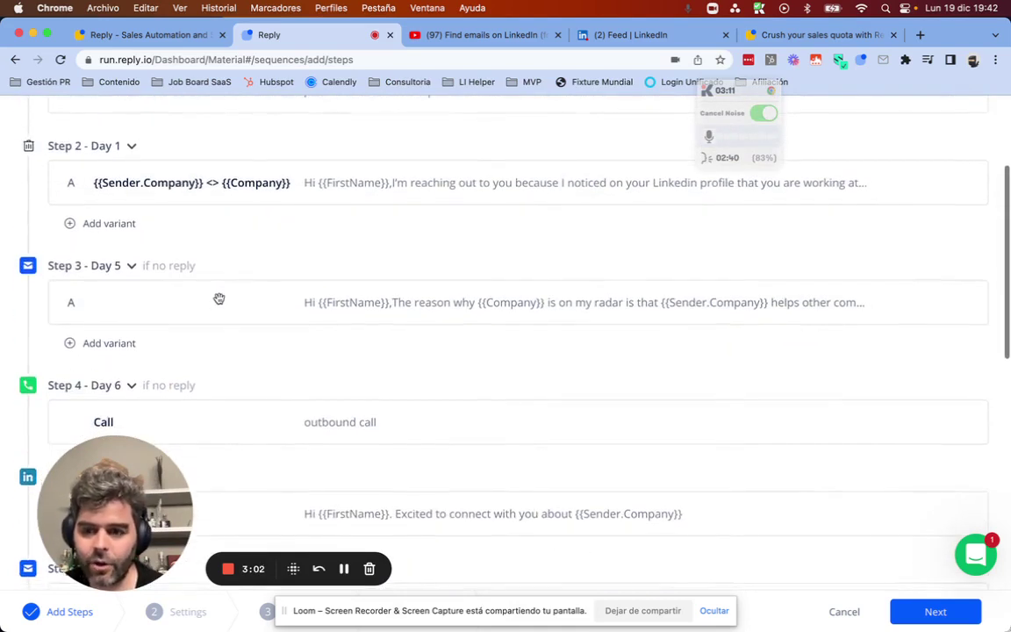
{"action": "scroll", "coordinate": [165, 296], "scroll_direction": "down", "scroll_amount": 1}
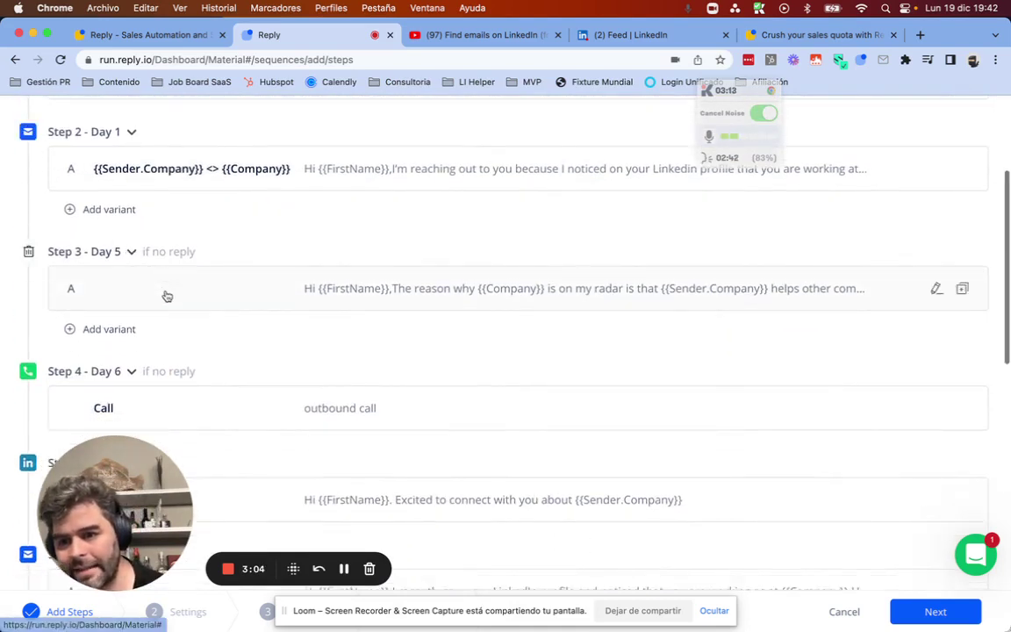
{"action": "scroll", "coordinate": [310, 397], "scroll_direction": "down", "scroll_amount": 1}
{"action": "scroll", "coordinate": [219, 334], "scroll_direction": "up", "scroll_amount": 2}
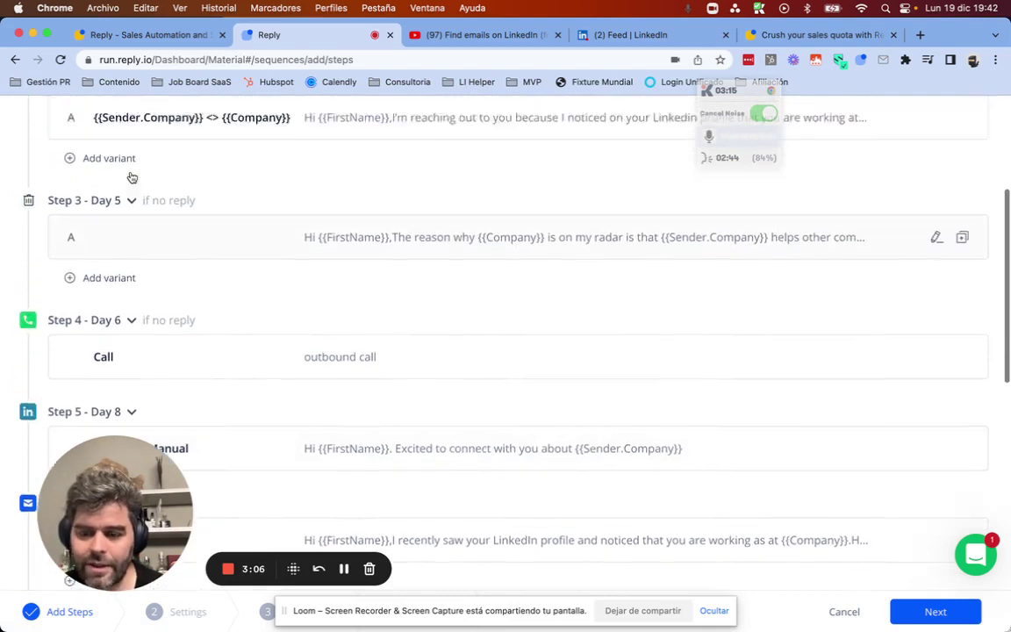
{"action": "scroll", "coordinate": [147, 254], "scroll_direction": "down", "scroll_amount": 3}
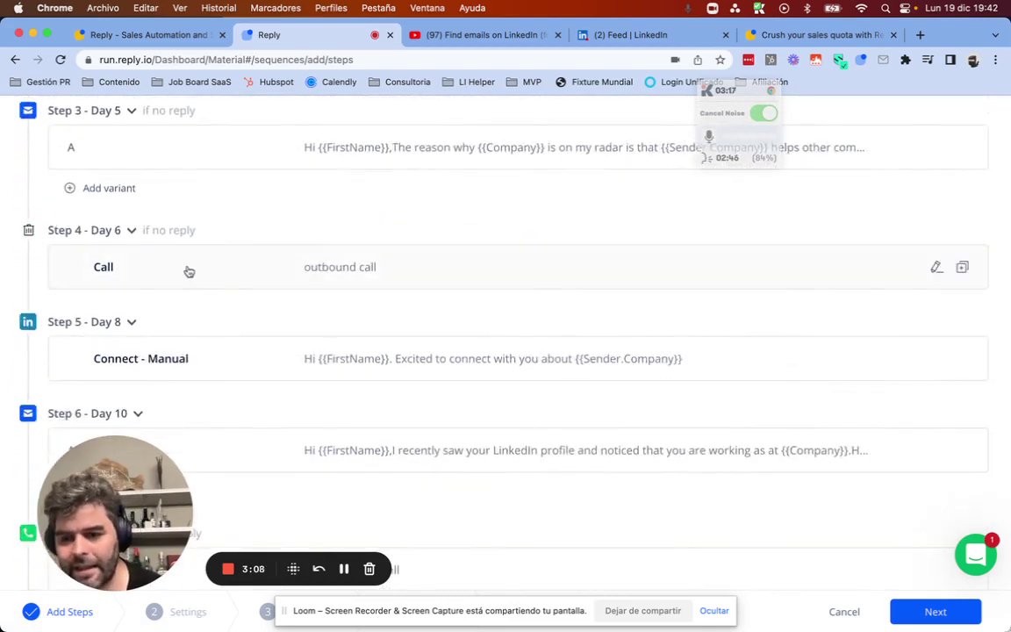
{"action": "scroll", "coordinate": [211, 281], "scroll_direction": "down", "scroll_amount": 2}
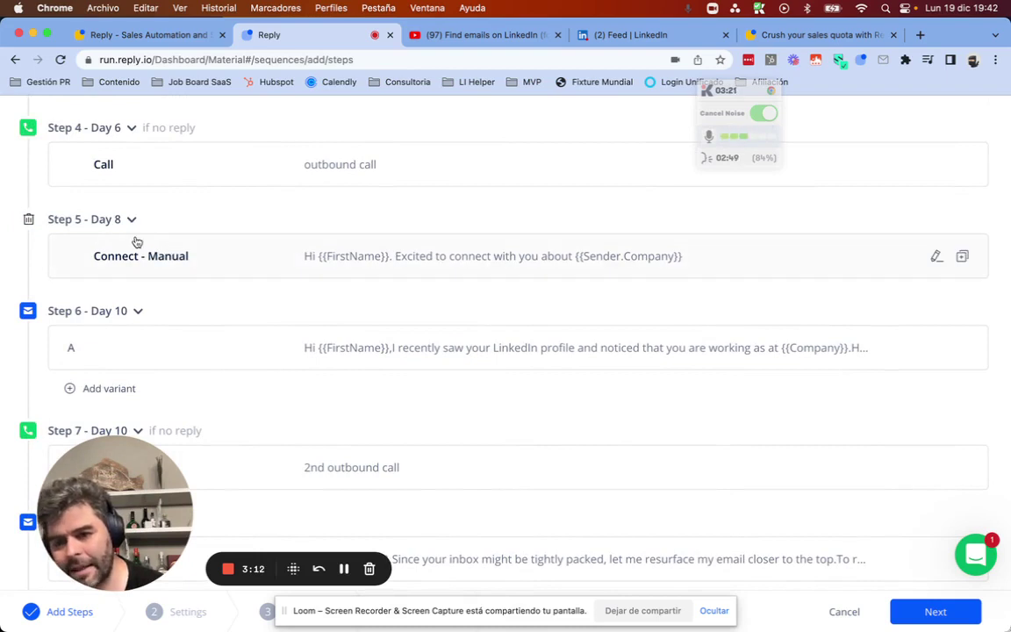
{"action": "scroll", "coordinate": [272, 273], "scroll_direction": "down", "scroll_amount": 3}
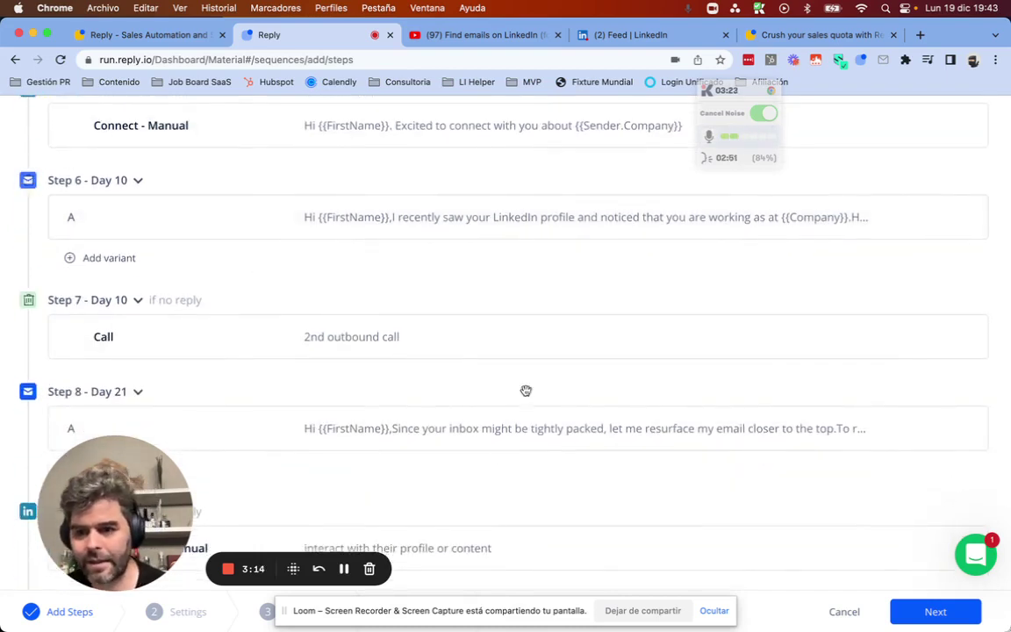
{"action": "scroll", "coordinate": [255, 287], "scroll_direction": "down", "scroll_amount": 8}
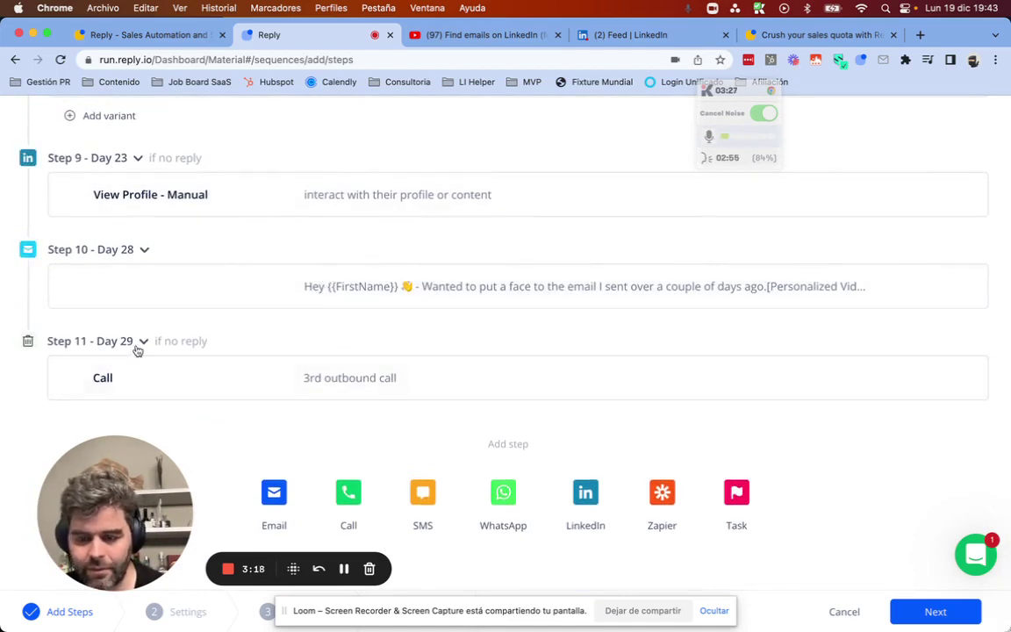
{"action": "scroll", "coordinate": [427, 341], "scroll_direction": "up", "scroll_amount": 20}
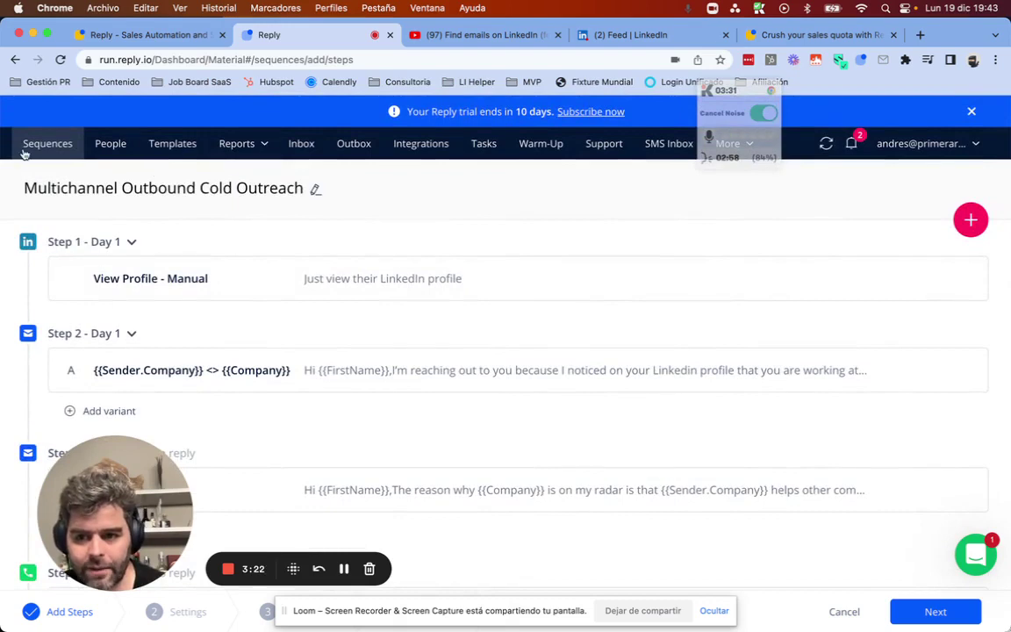
- Return to the sequences page and start a new sequence with the From magic option
{"action": "left_click", "coordinate": [26, 149]}
{"action": "left_click", "coordinate": [956, 183]}
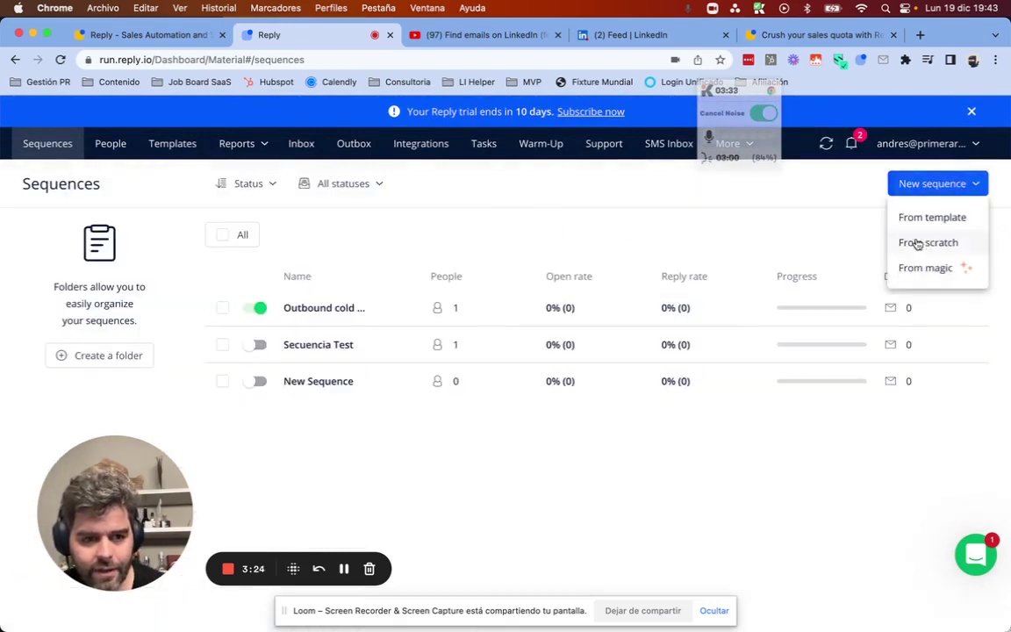
{"action": "left_click", "coordinate": [927, 269]}
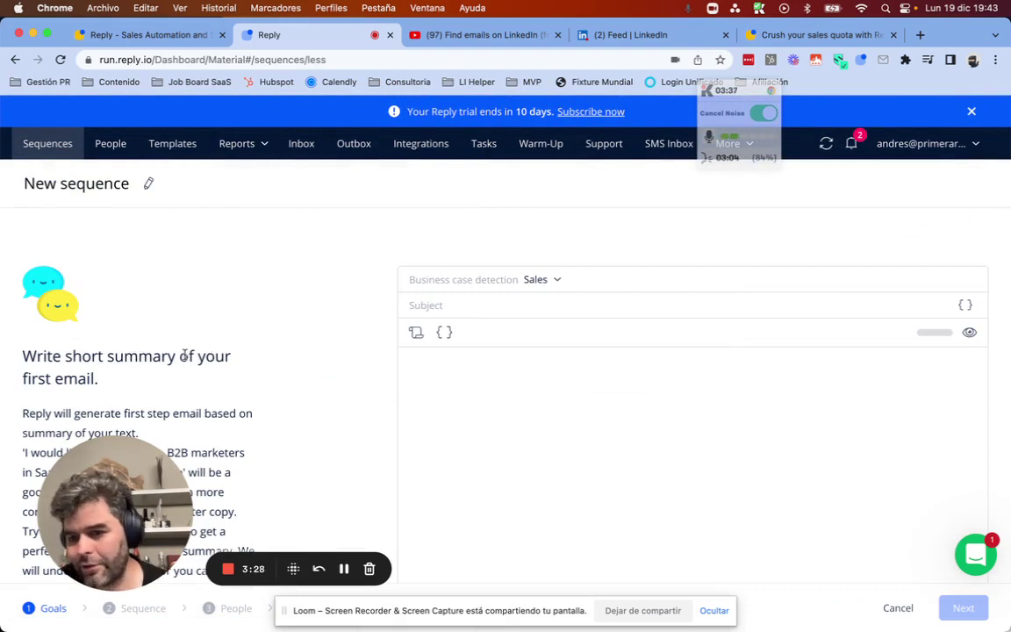
{"action": "left_click_drag", "start_coordinate": [132, 511], "coordinate": [123, 143]}
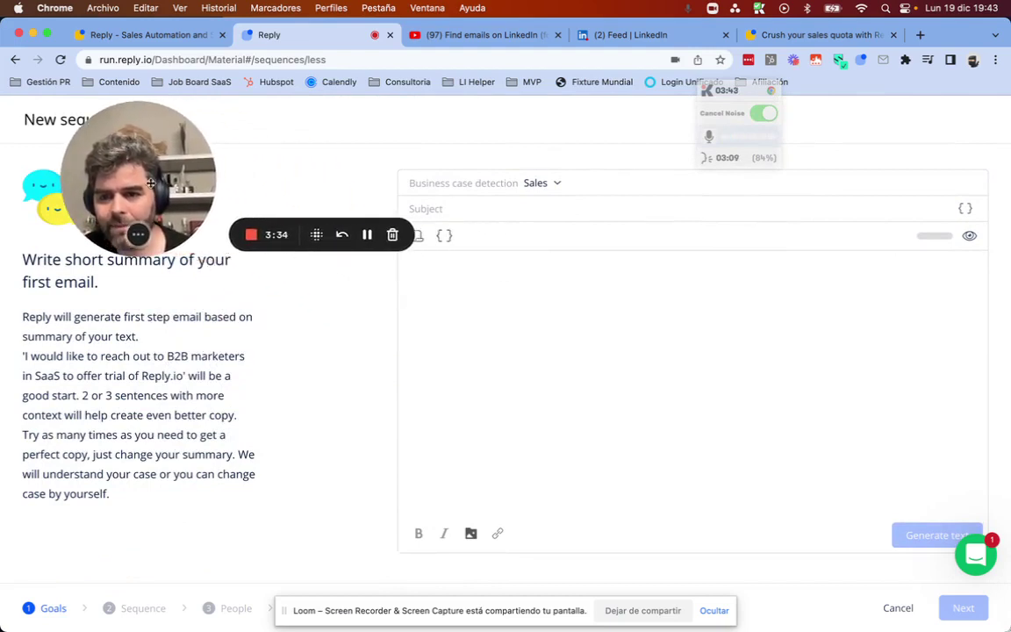
{"action": "left_click_drag", "start_coordinate": [176, 201], "coordinate": [182, 239]}
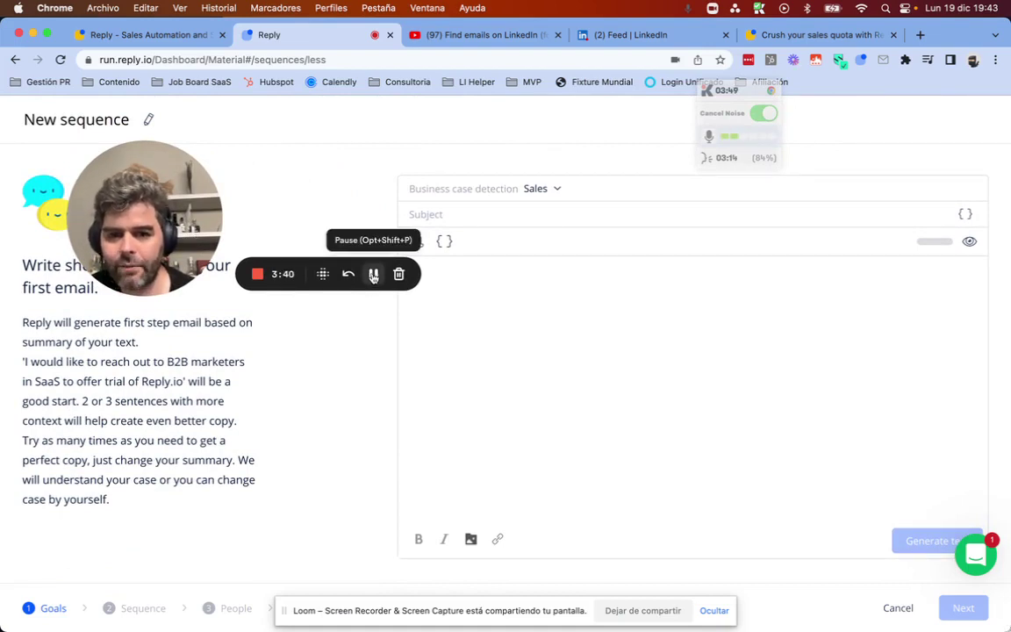
{"action": "left_click", "coordinate": [373, 274]}
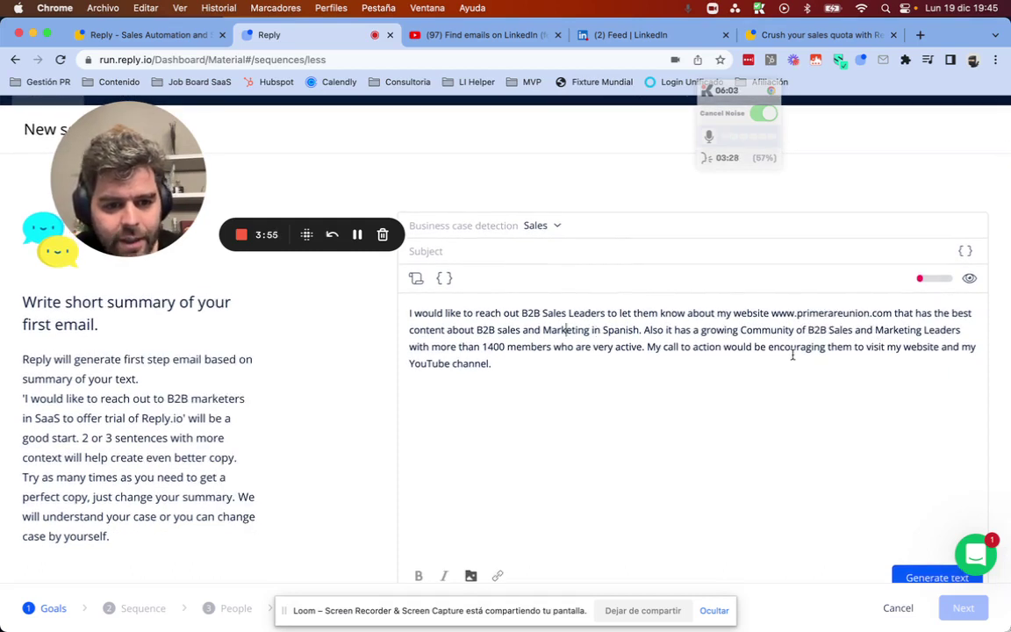
- Insert "Slack" before "Community" in the email summary, put the call-to-action sentence on its own line, and generate the email text
{"action": "scroll", "coordinate": [793, 355], "scroll_direction": "down", "scroll_amount": 2}
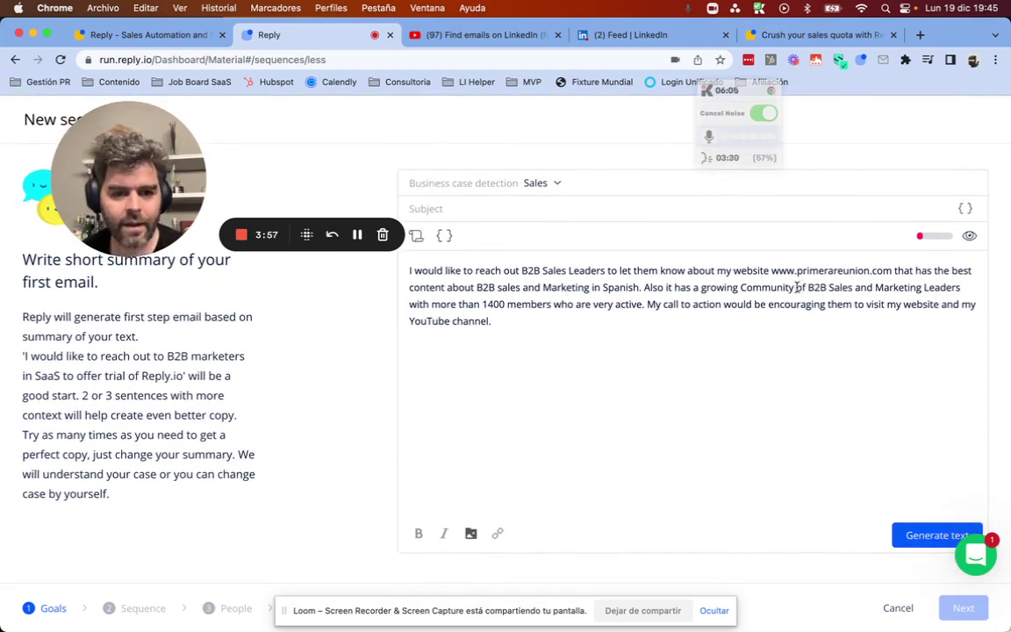
{"action": "left_click", "coordinate": [741, 287]}
{"action": "type", "text": "Slack"}
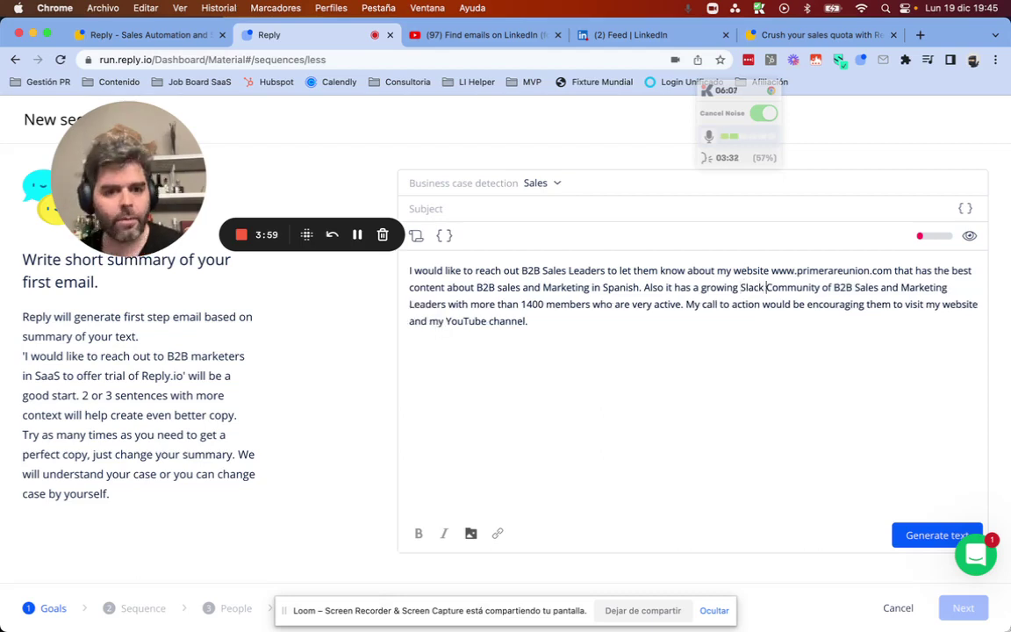
{"action": "left_click", "coordinate": [687, 303]}
{"action": "key", "text": "Return"}
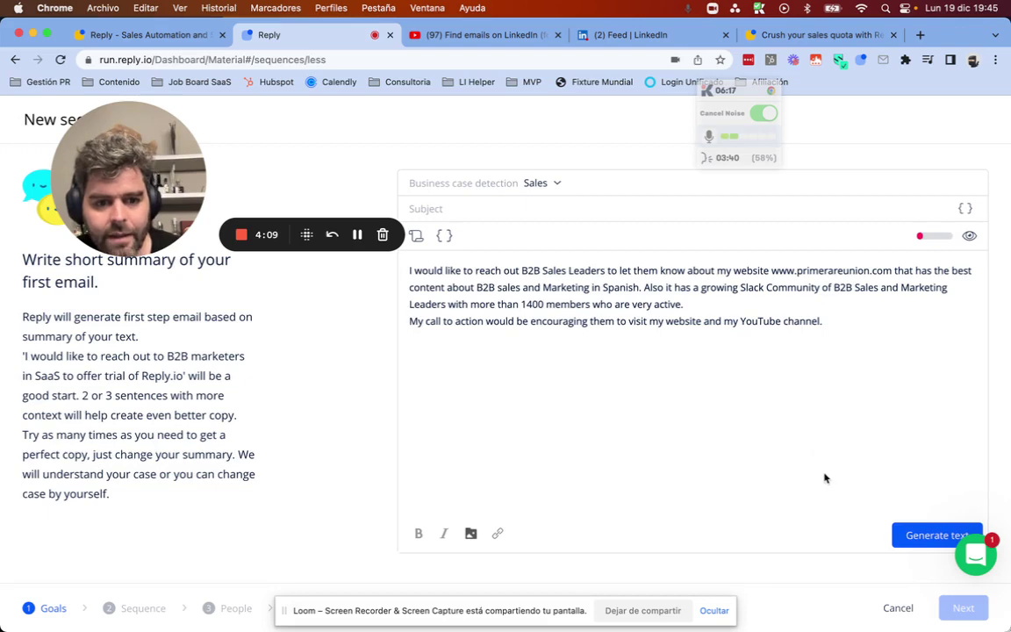
{"action": "left_click", "coordinate": [913, 537]}
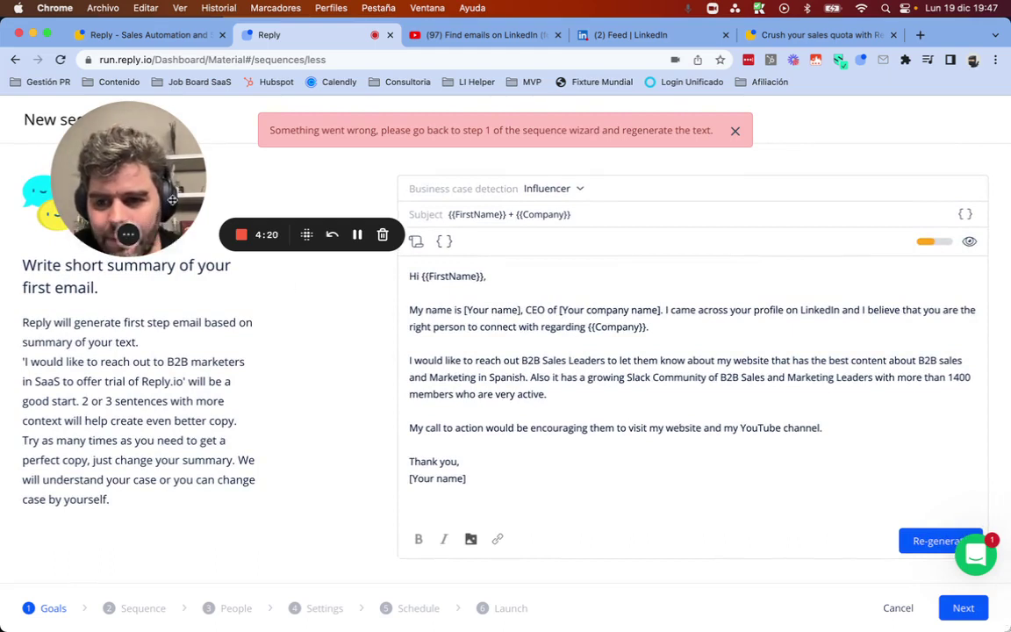
- Review the generated first email, selecting its call-to-action sentence
{"action": "left_click_drag", "start_coordinate": [173, 200], "coordinate": [180, 309]}
{"action": "right_click", "coordinate": [140, 264]}
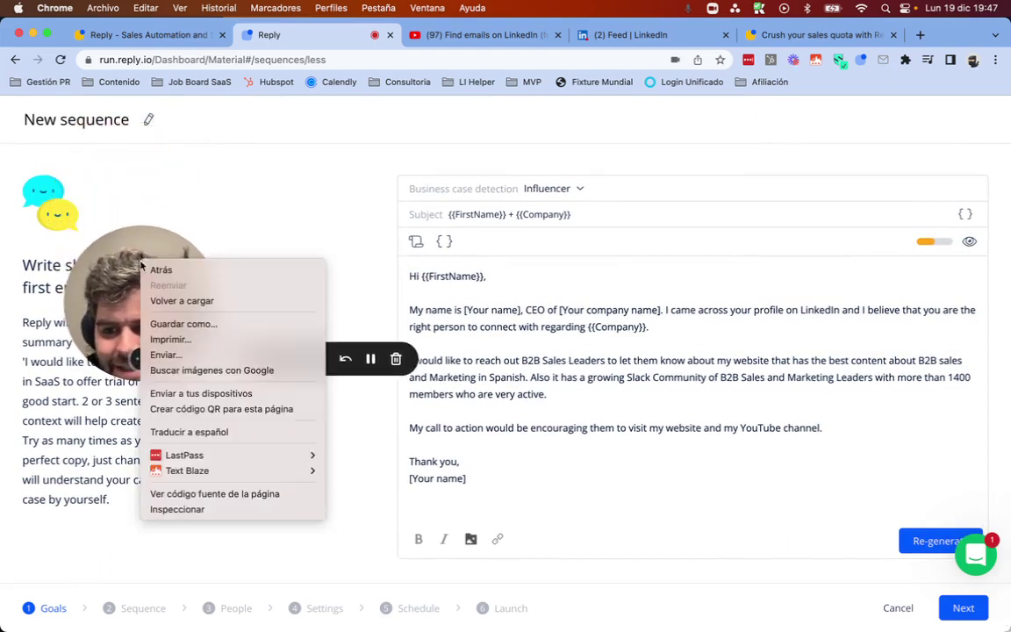
{"action": "left_click", "coordinate": [169, 179]}
{"action": "left_click_drag", "start_coordinate": [237, 358], "coordinate": [250, 268]}
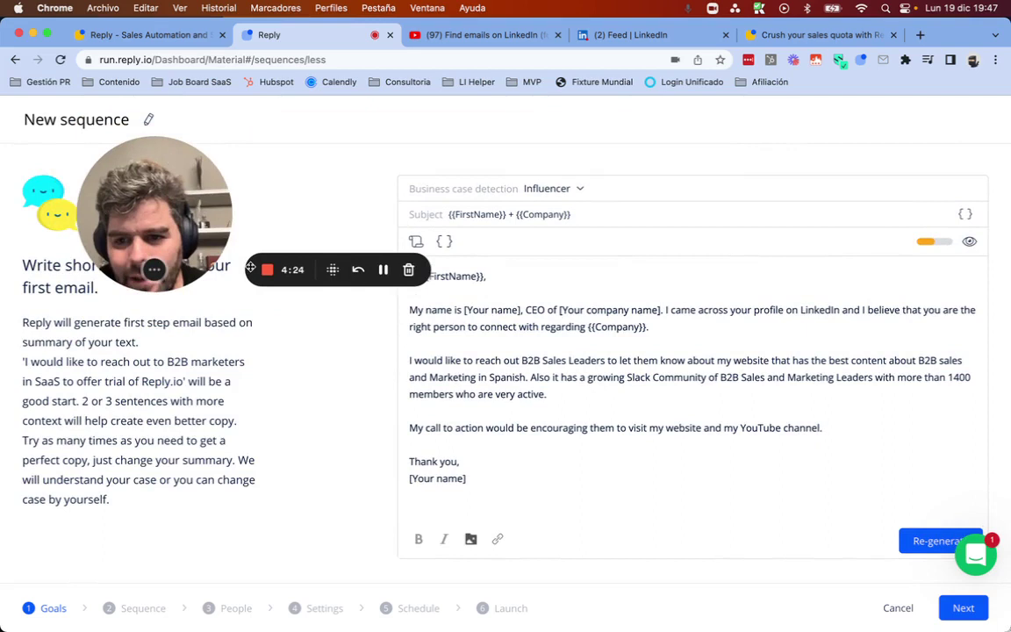
{"action": "triple_click", "coordinate": [528, 427]}
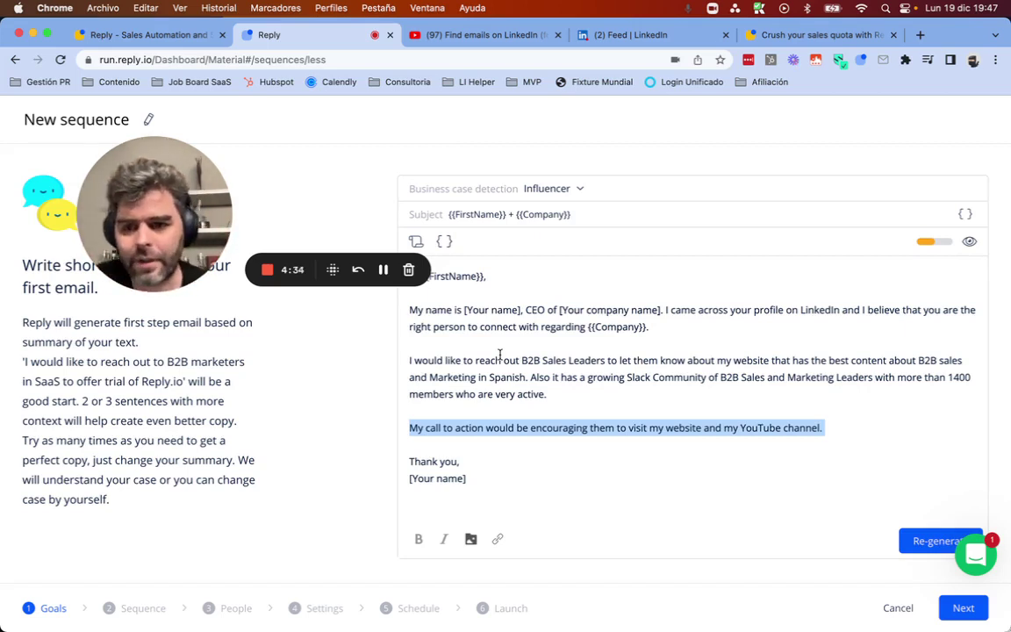
{"action": "scroll", "coordinate": [623, 203], "scroll_direction": "up", "scroll_amount": 1}
{"action": "left_click_drag", "start_coordinate": [191, 204], "coordinate": [212, 360]}
- Go back to the sequences list, open the Outbound cold outreach sequence and look through its steps
{"action": "left_click", "coordinate": [15, 60]}
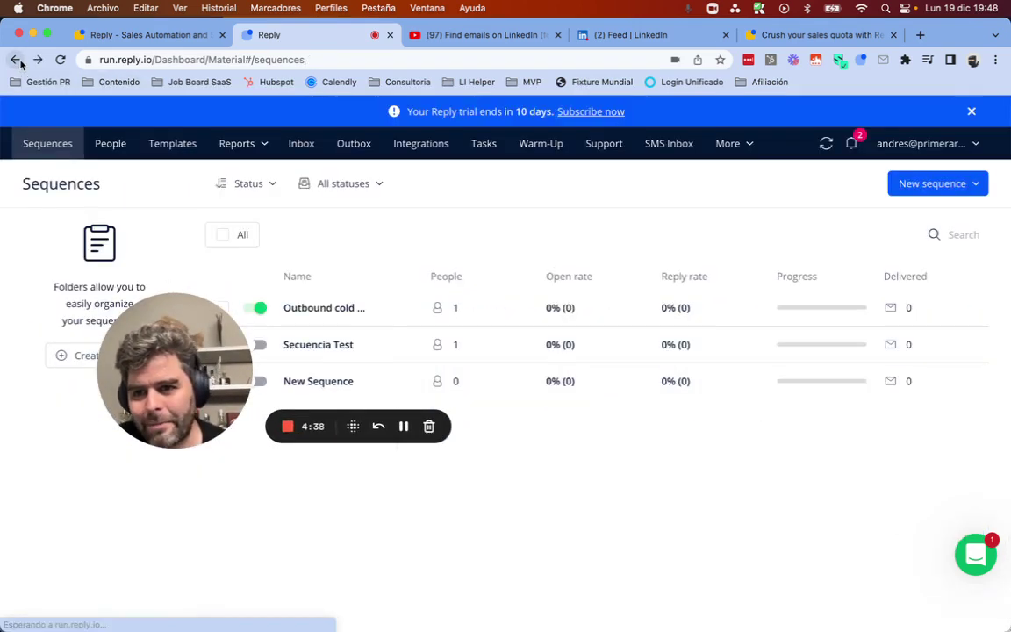
{"action": "left_click_drag", "start_coordinate": [198, 340], "coordinate": [116, 484]}
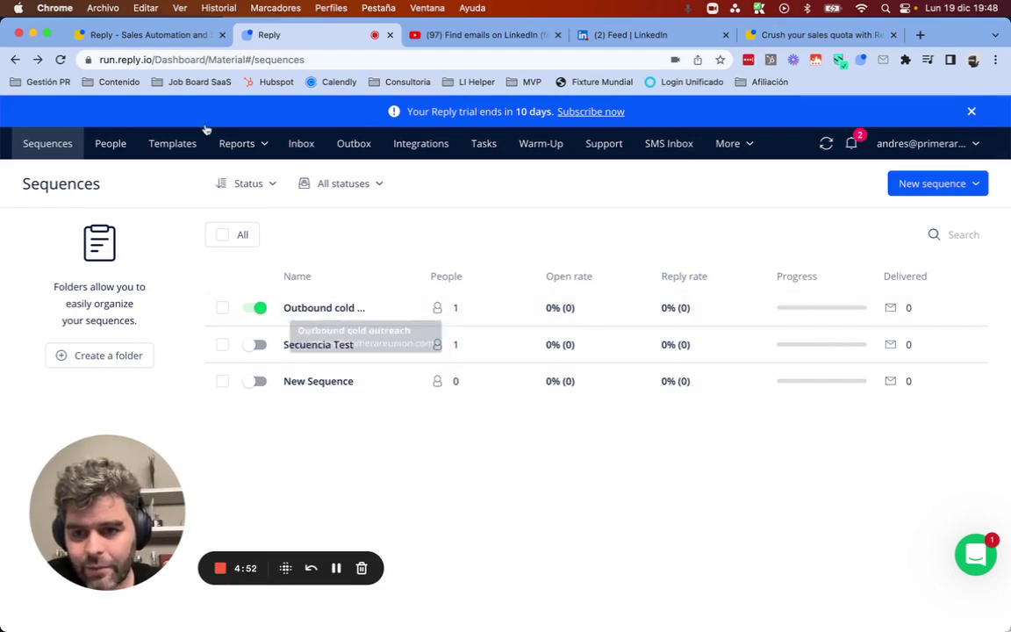
{"action": "left_click", "coordinate": [376, 323]}
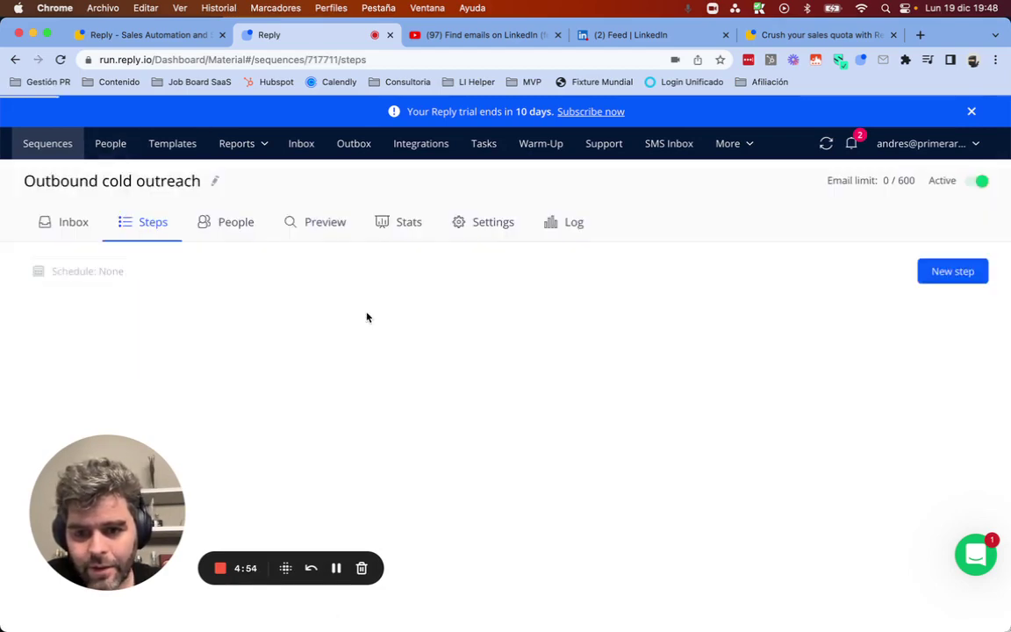
{"action": "scroll", "coordinate": [303, 351], "scroll_direction": "down", "scroll_amount": 5}
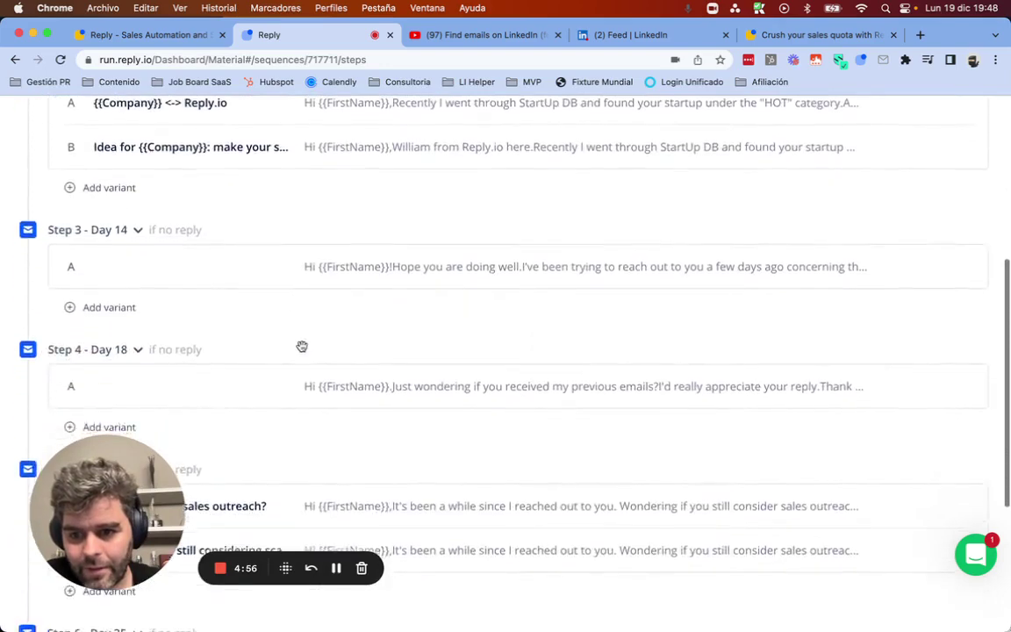
{"action": "scroll", "coordinate": [300, 348], "scroll_direction": "up", "scroll_amount": 5}
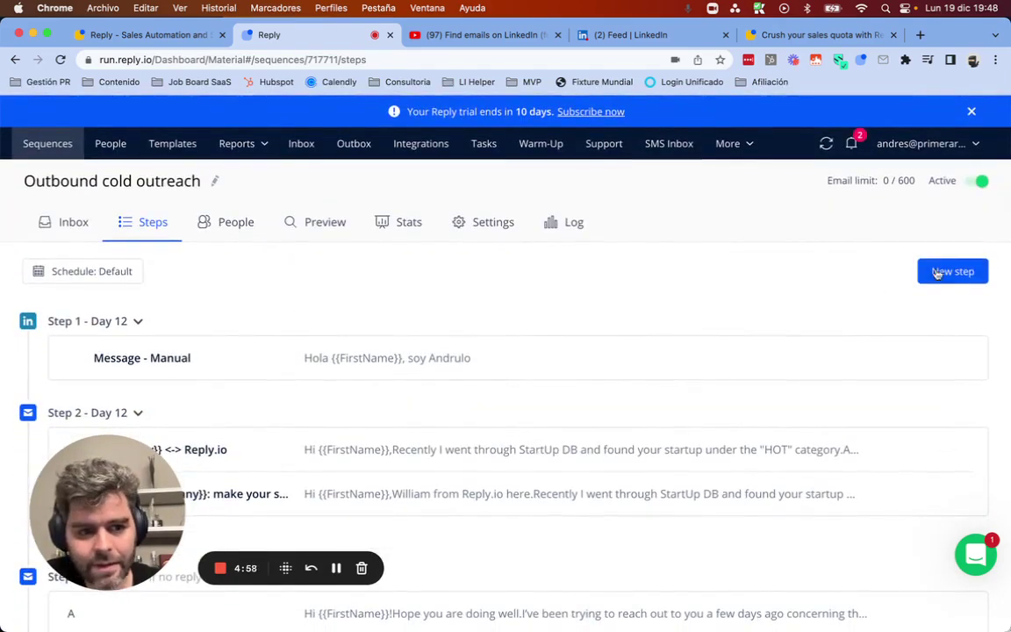
- Look at the options for adding contacts in the sequence's people list and in the account's general contacts list
{"action": "left_click", "coordinate": [209, 222]}
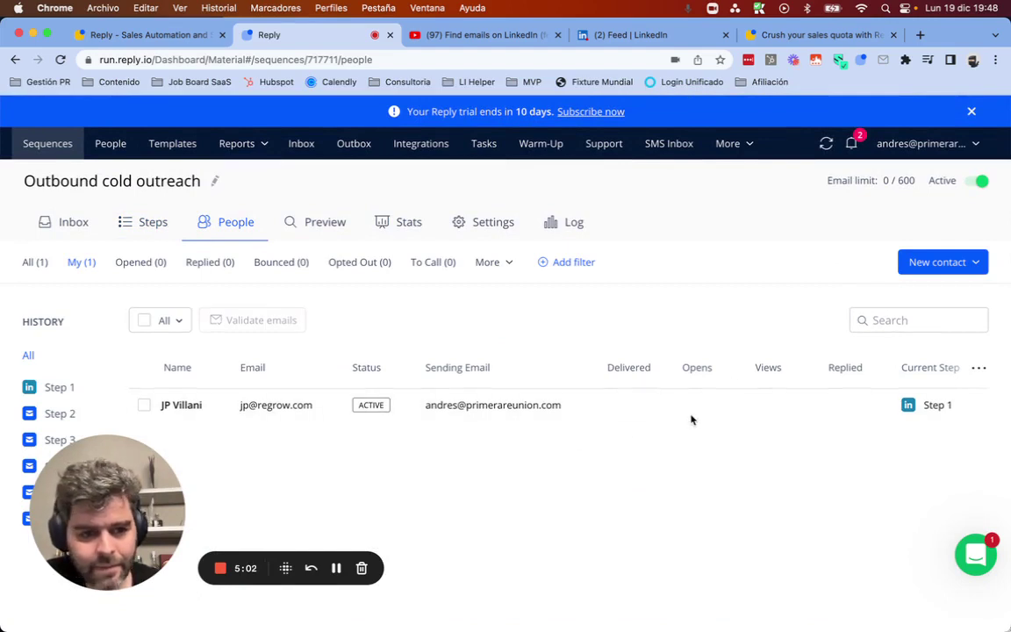
{"action": "left_click", "coordinate": [929, 263]}
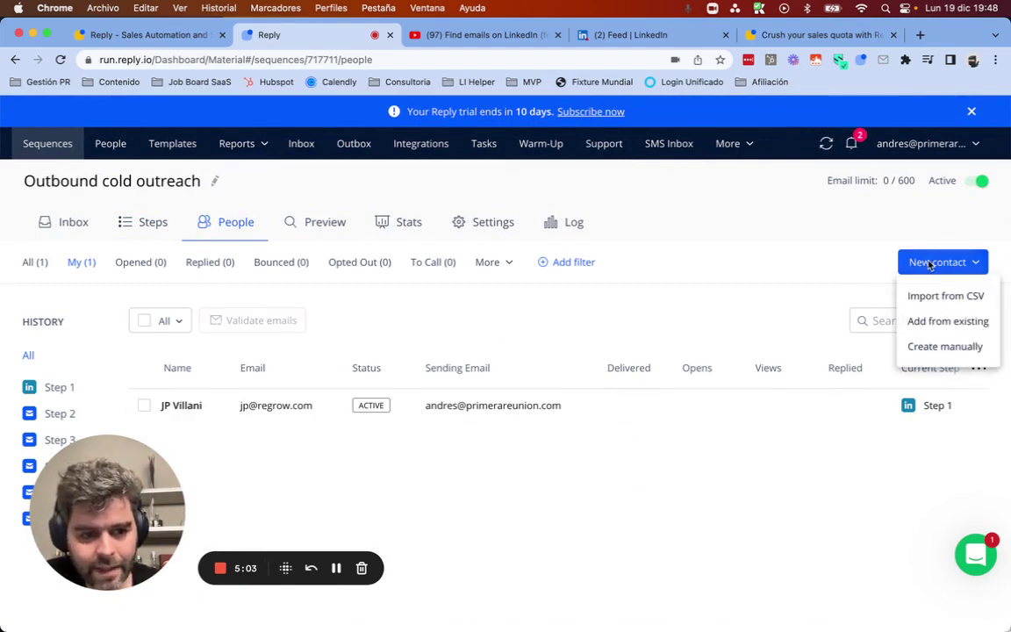
{"action": "left_click", "coordinate": [957, 325]}
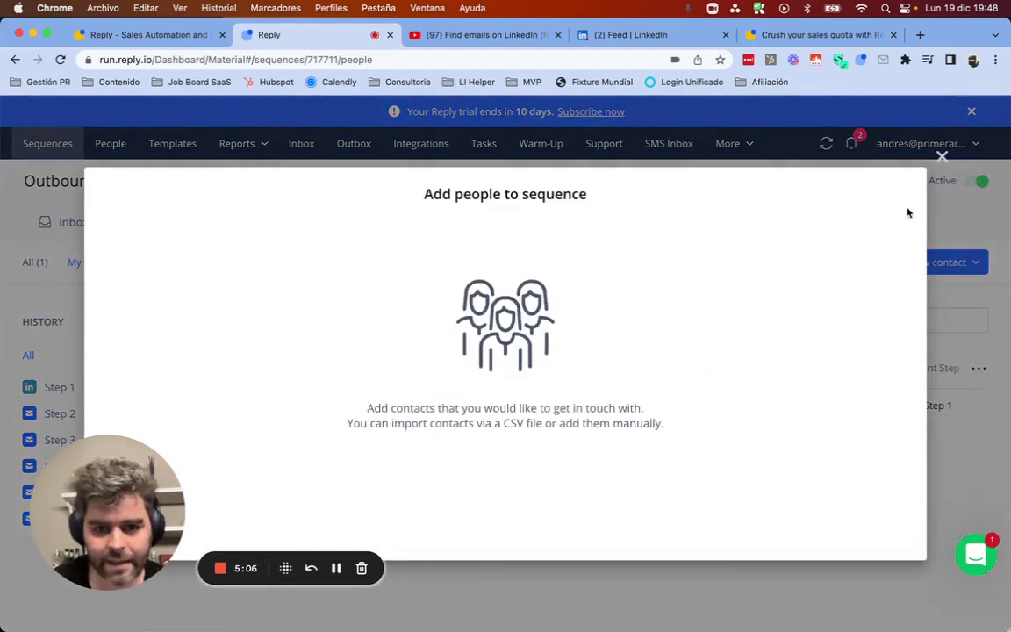
{"action": "left_click", "coordinate": [942, 157]}
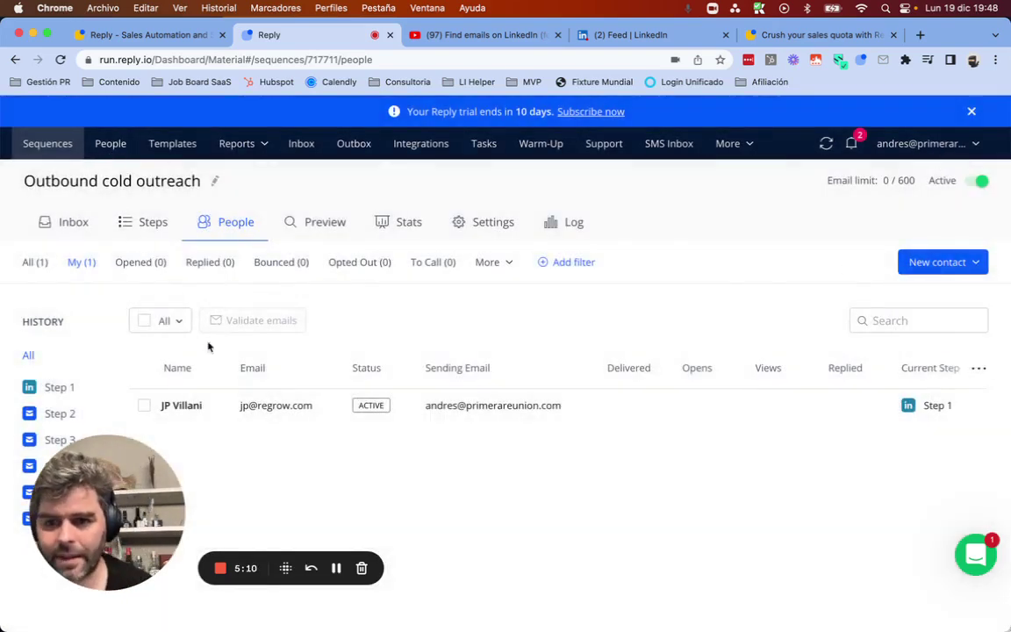
{"action": "left_click", "coordinate": [107, 143]}
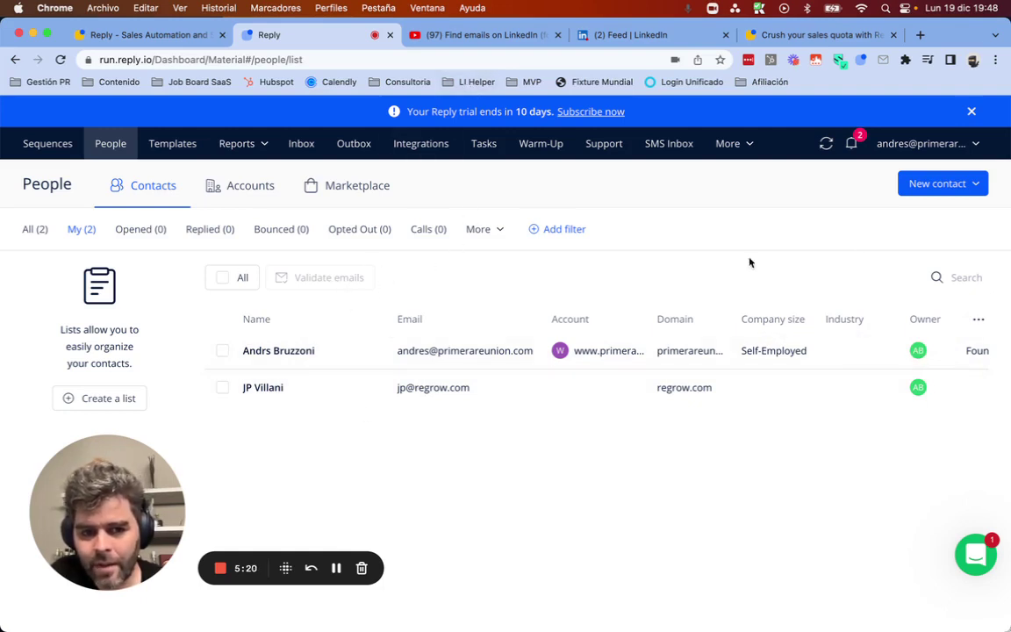
{"action": "left_click", "coordinate": [941, 195]}
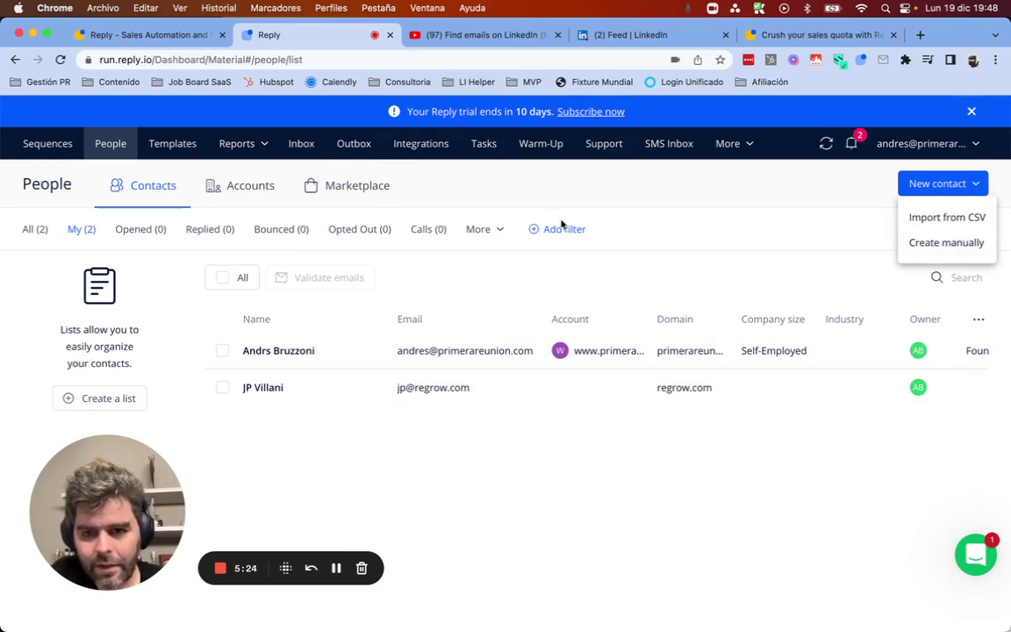
- Switch to LinkedIn, open the Reply extension beside it, and search LinkedIn for reply.io
{"action": "left_click", "coordinate": [615, 36]}
{"action": "left_click", "coordinate": [240, 114]}
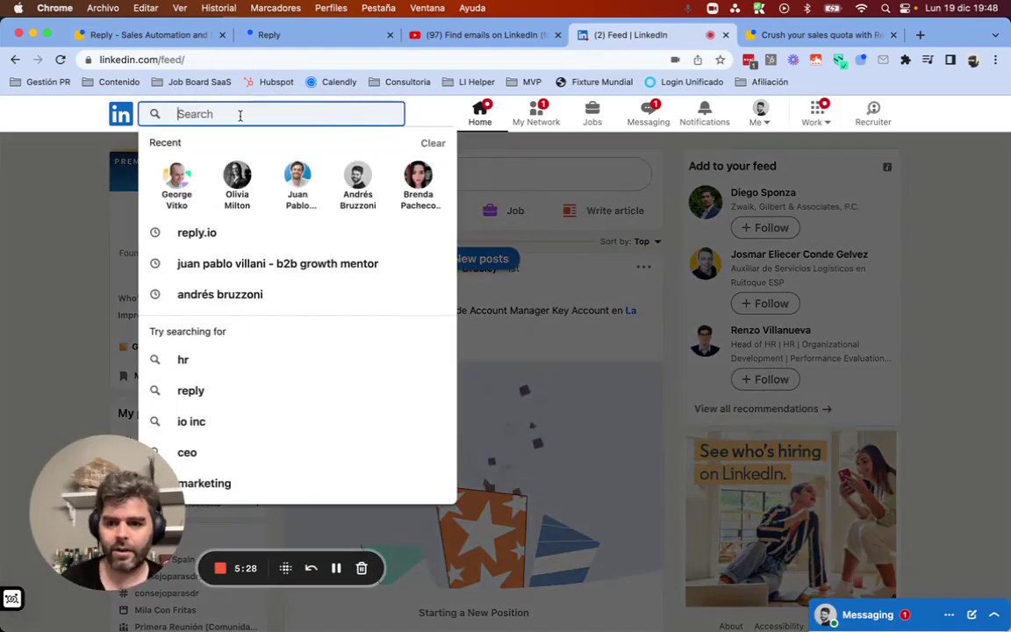
{"action": "type", "text": "reok"}
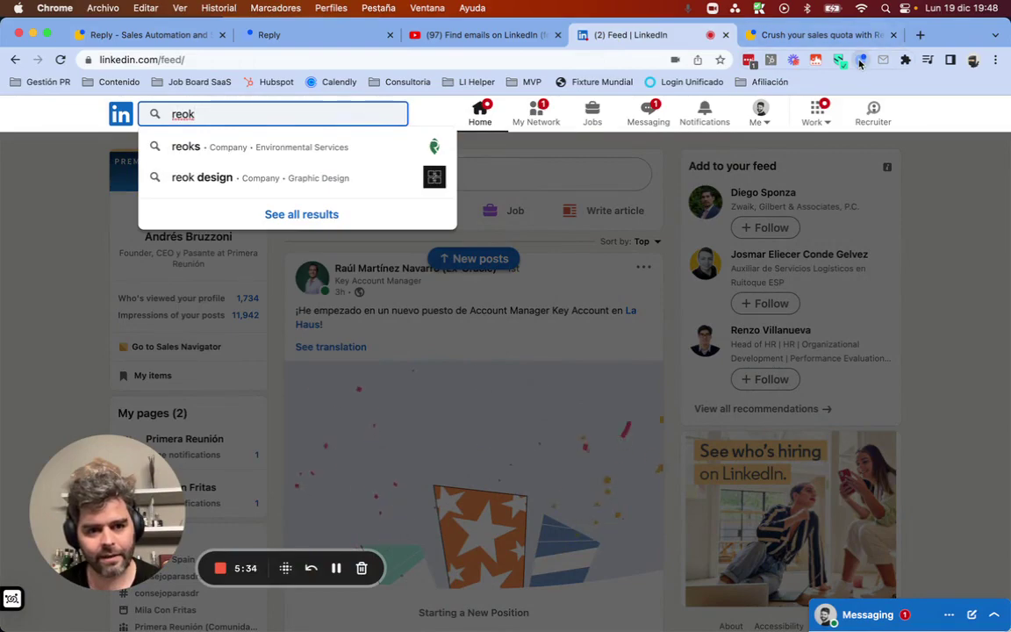
{"action": "left_click", "coordinate": [861, 60]}
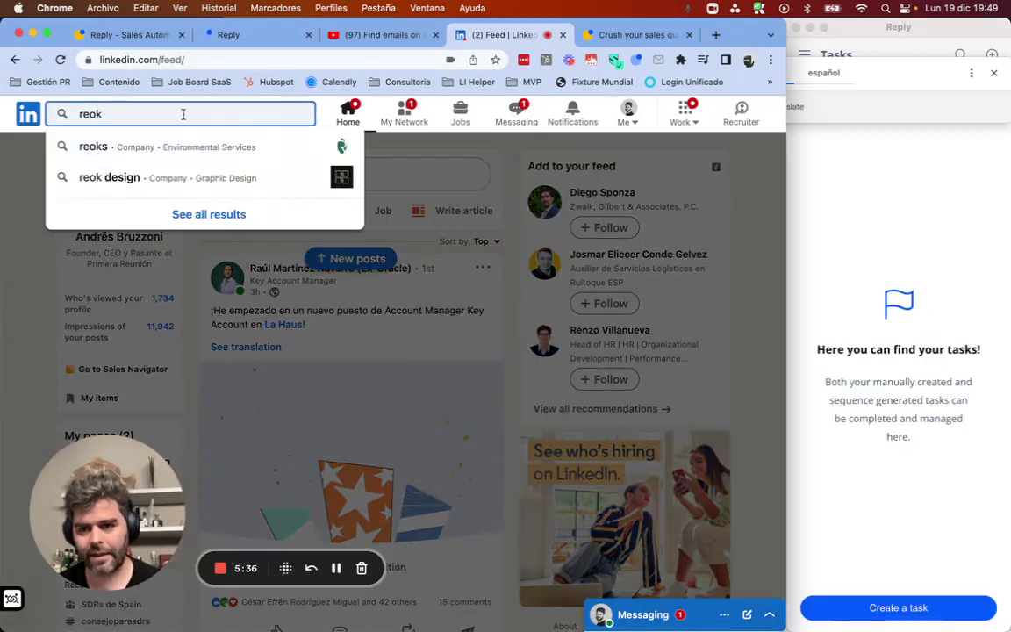
{"action": "key", "text": "super+a"}
{"action": "type", "text": "reply."}
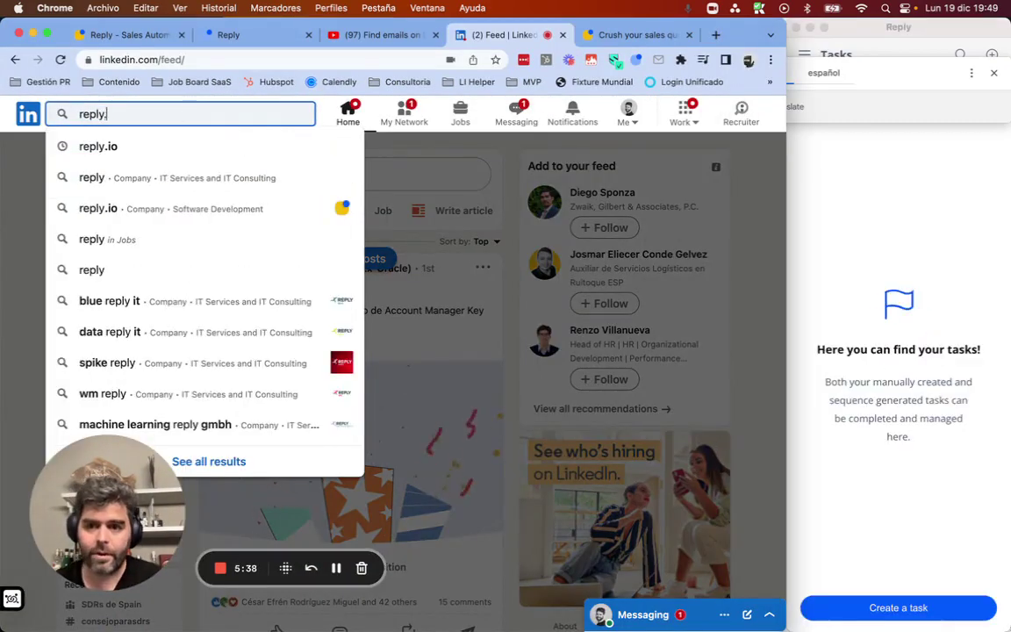
{"action": "type", "text": "io"}
{"action": "key", "text": "Return"}
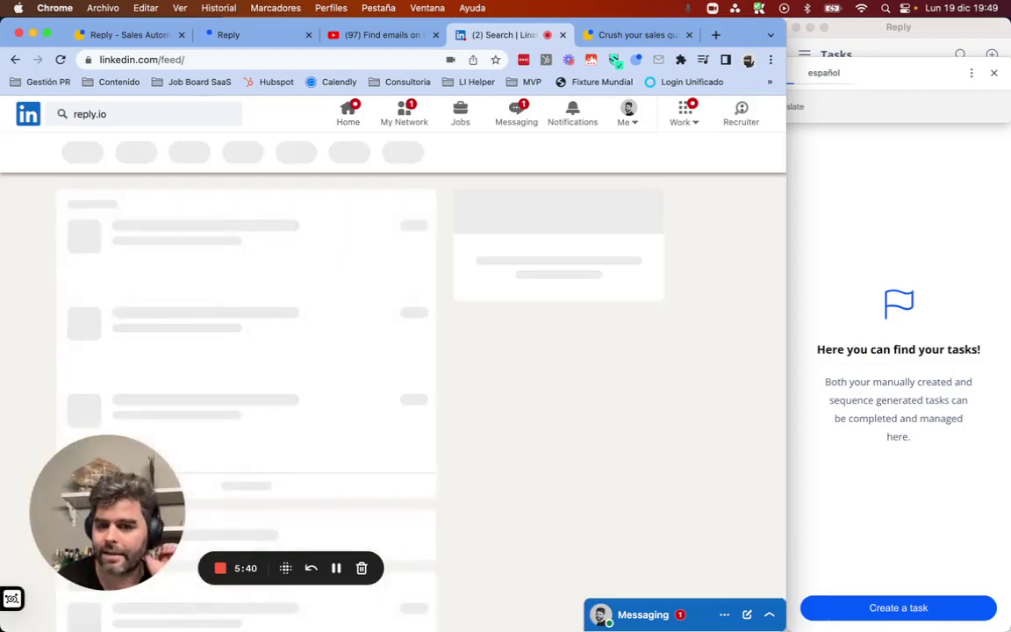
- Sync the people from the LinkedIn search results into the Reply extension and review the contacts found
{"action": "left_click", "coordinate": [921, 57]}
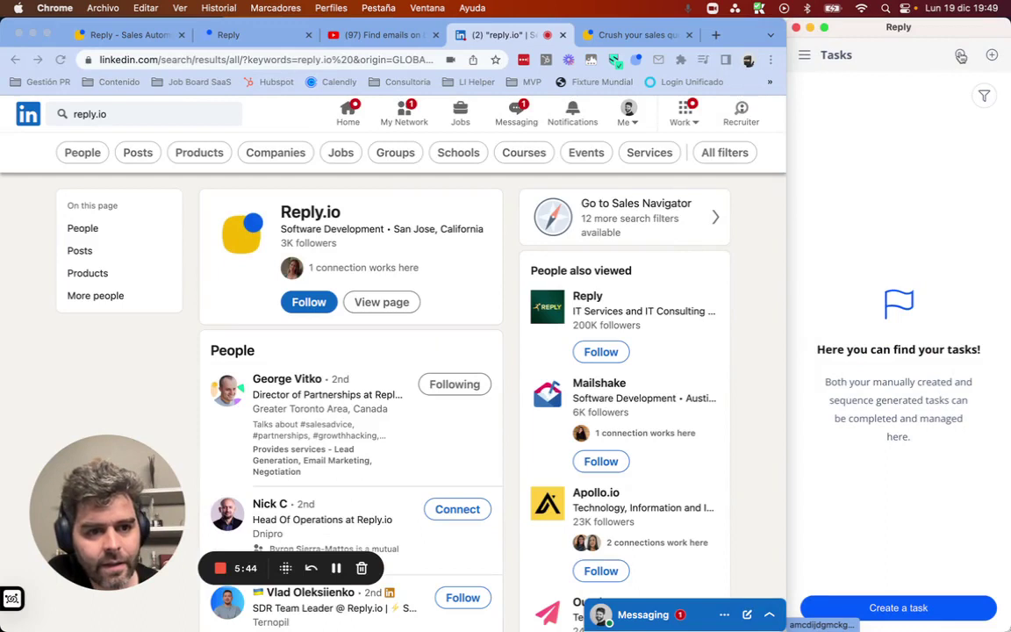
{"action": "left_click", "coordinate": [961, 56]}
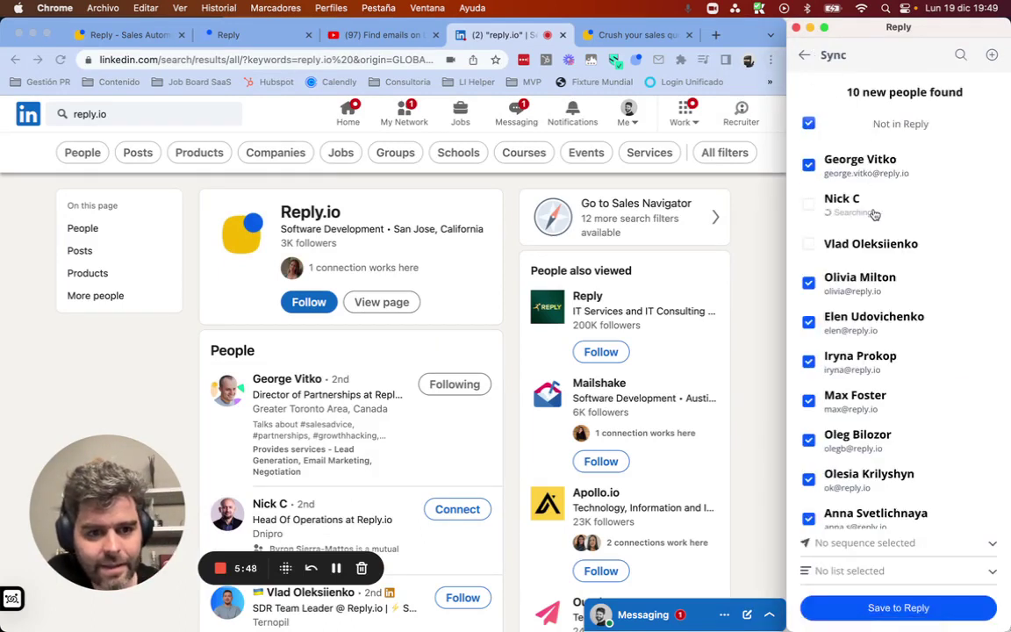
{"action": "scroll", "coordinate": [377, 337], "scroll_direction": "down", "scroll_amount": 4}
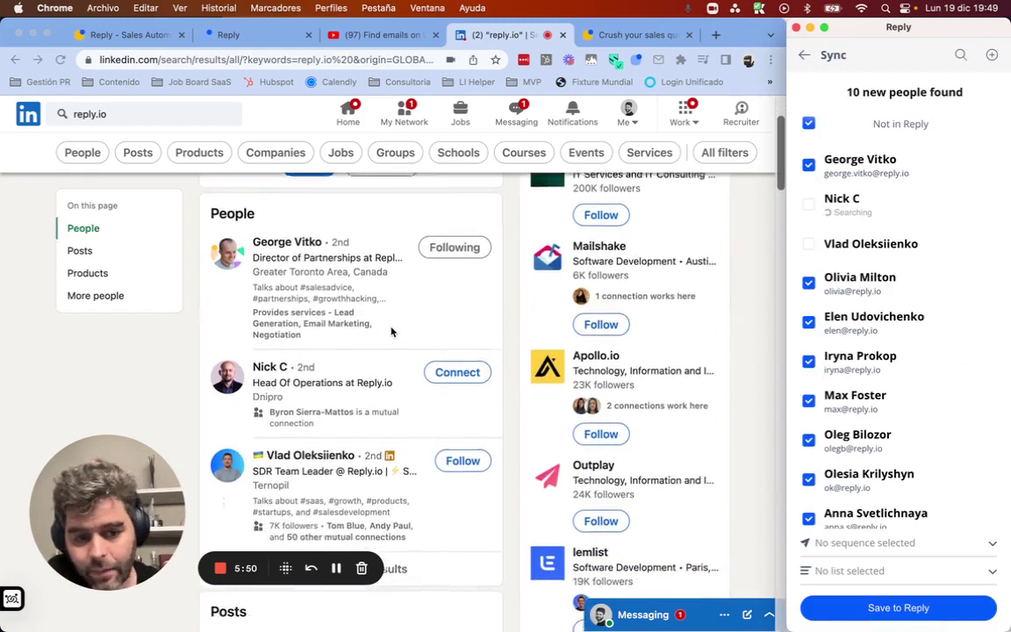
{"action": "scroll", "coordinate": [890, 448], "scroll_direction": "down", "scroll_amount": 1}
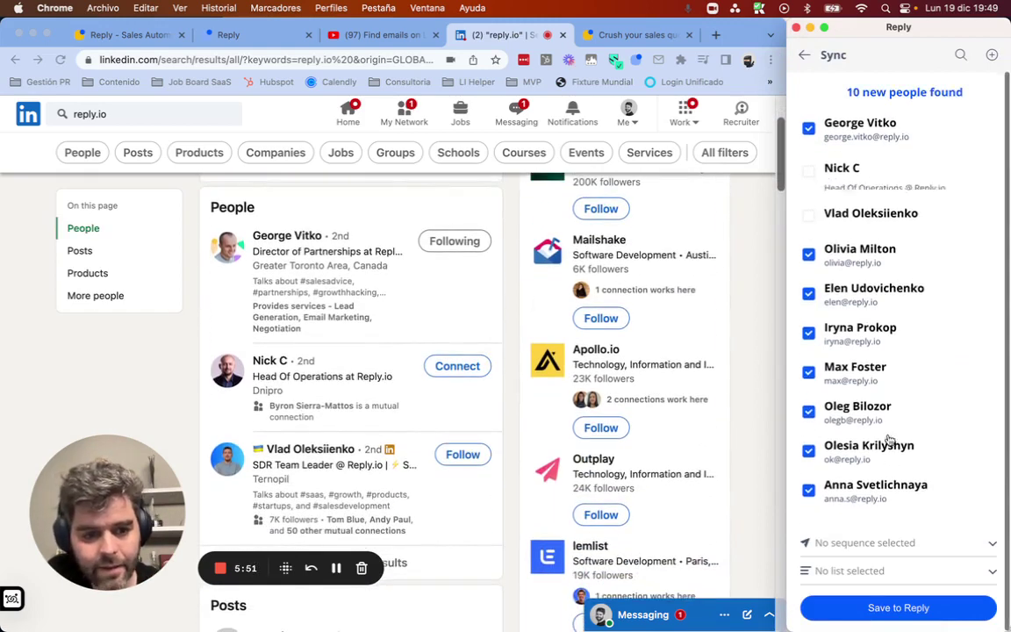
- Create a new list named Contactos en Reply.io for the checked LinkedIn people and save them to Reply
{"action": "left_click", "coordinate": [887, 544]}
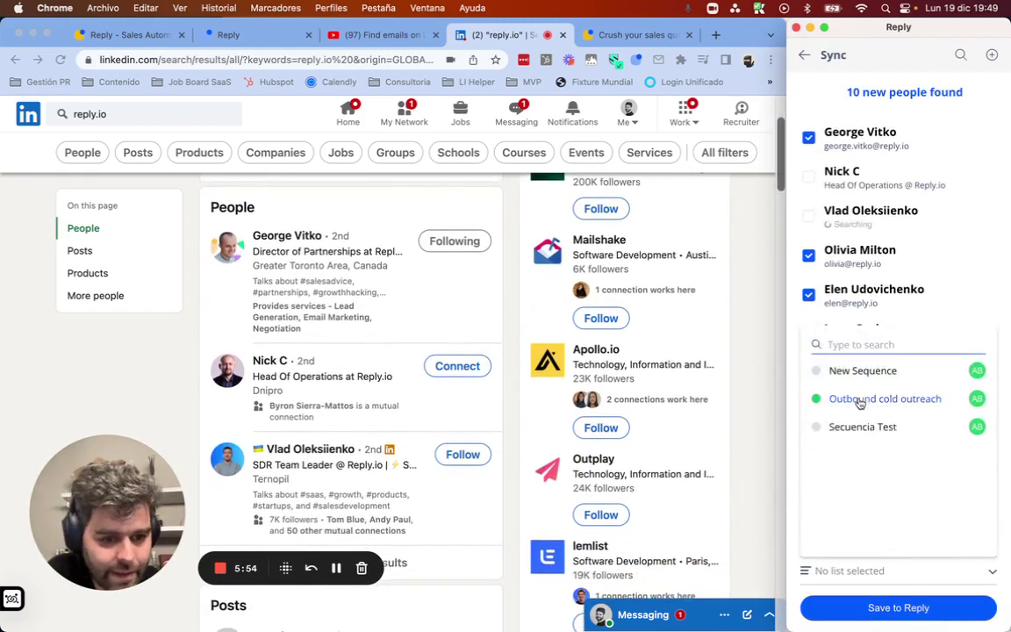
{"action": "left_click", "coordinate": [869, 575]}
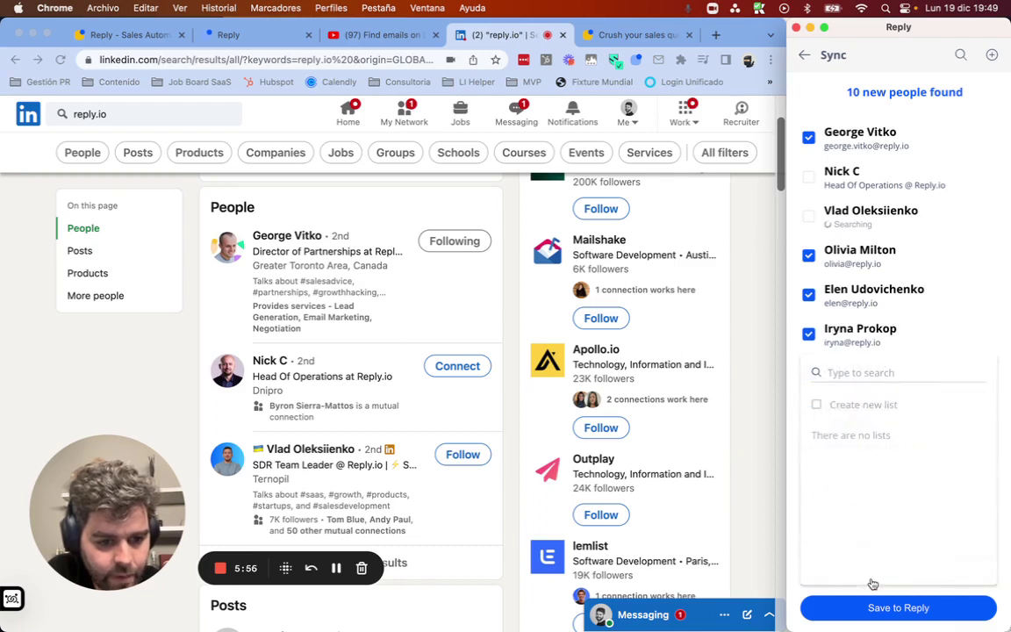
{"action": "left_click", "coordinate": [839, 376]}
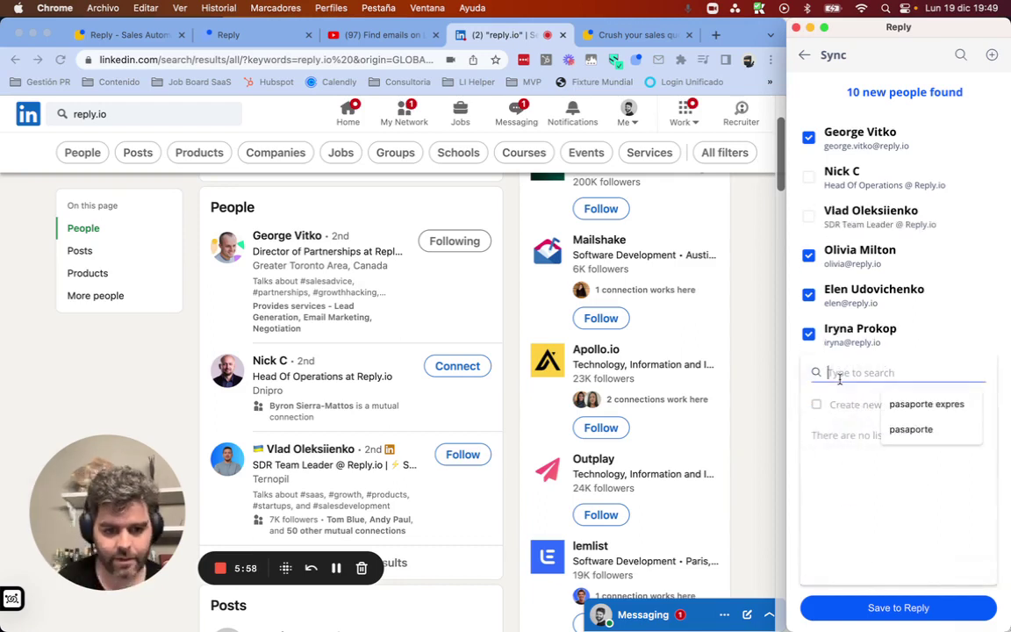
{"action": "type", "text": "Contactos en Reply.io"}
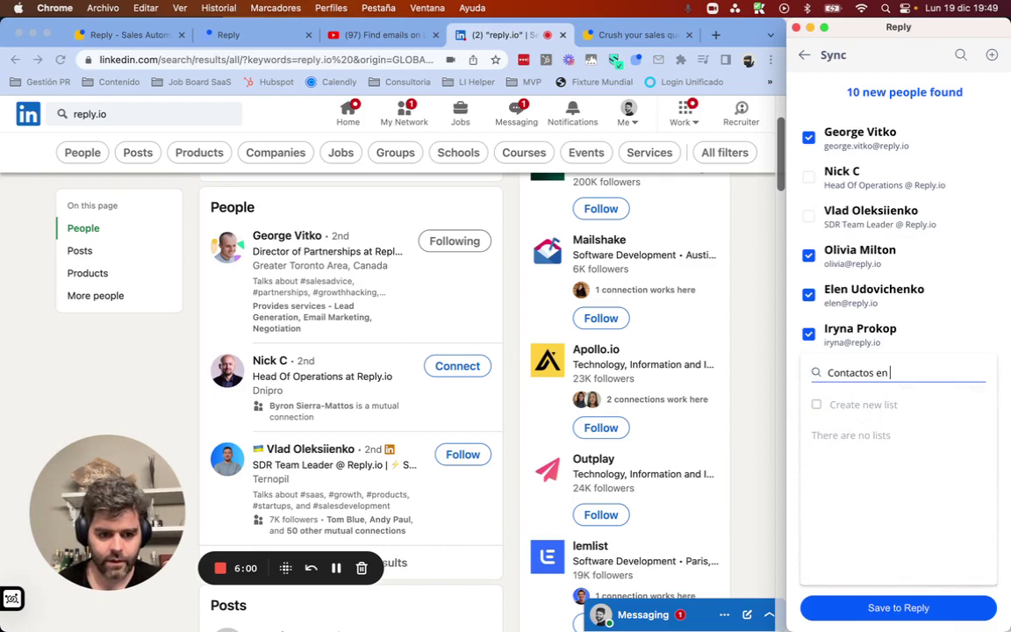
{"action": "left_click", "coordinate": [816, 404]}
{"action": "key", "text": "super+a"}
{"action": "key", "text": "super+c"}
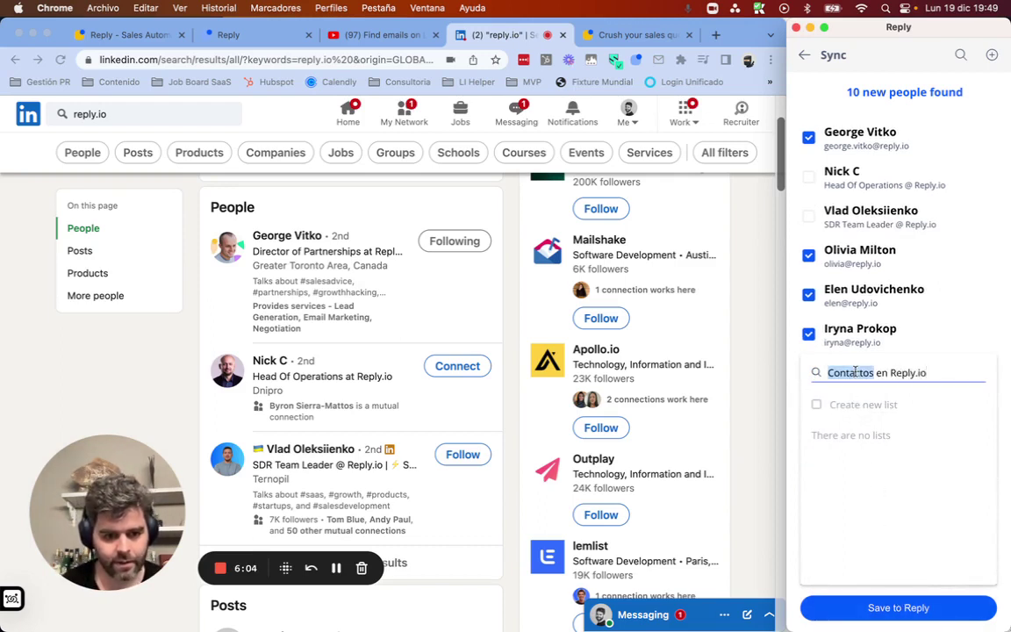
{"action": "key", "text": "BackSpace"}
{"action": "left_click", "coordinate": [861, 407]}
{"action": "key", "text": "super+v"}
{"action": "key", "text": "Return"}
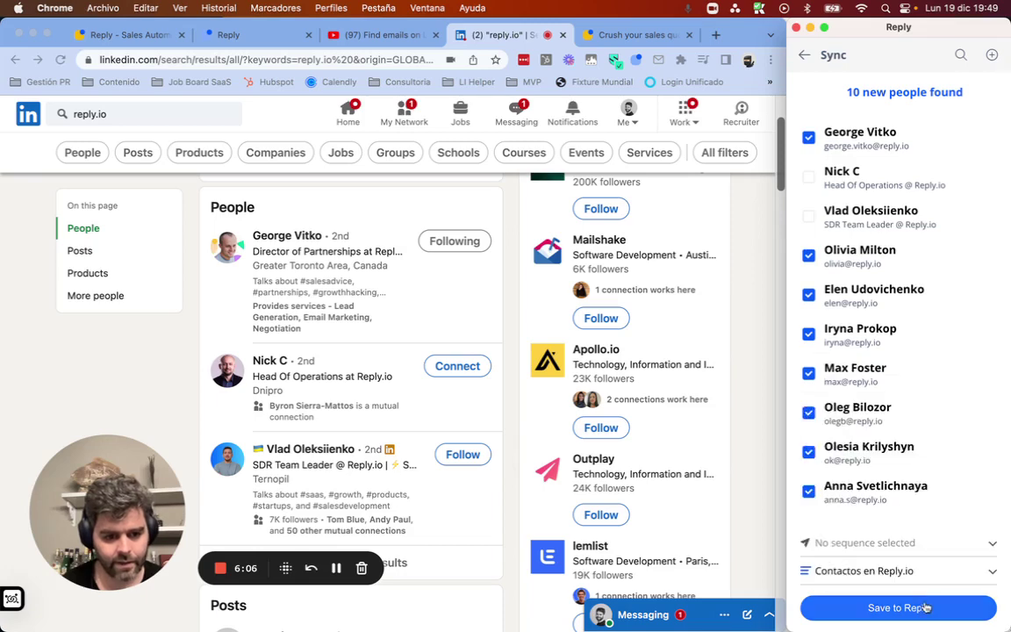
{"action": "left_click", "coordinate": [925, 607]}
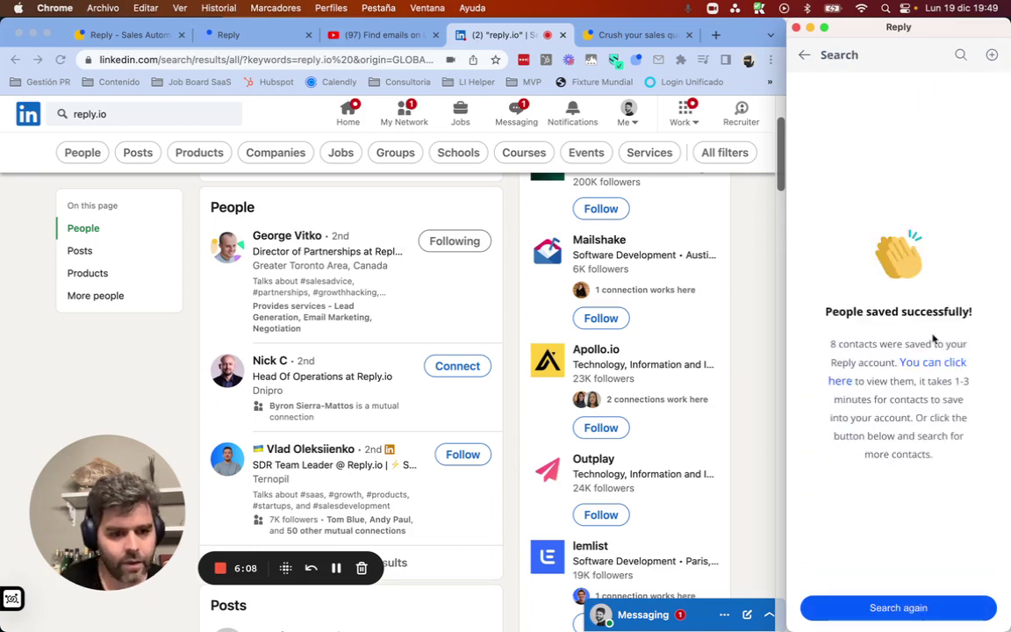
- Open the saved people in Reply's contacts list and review their emails, accounts and company columns
{"action": "left_click", "coordinate": [918, 363]}
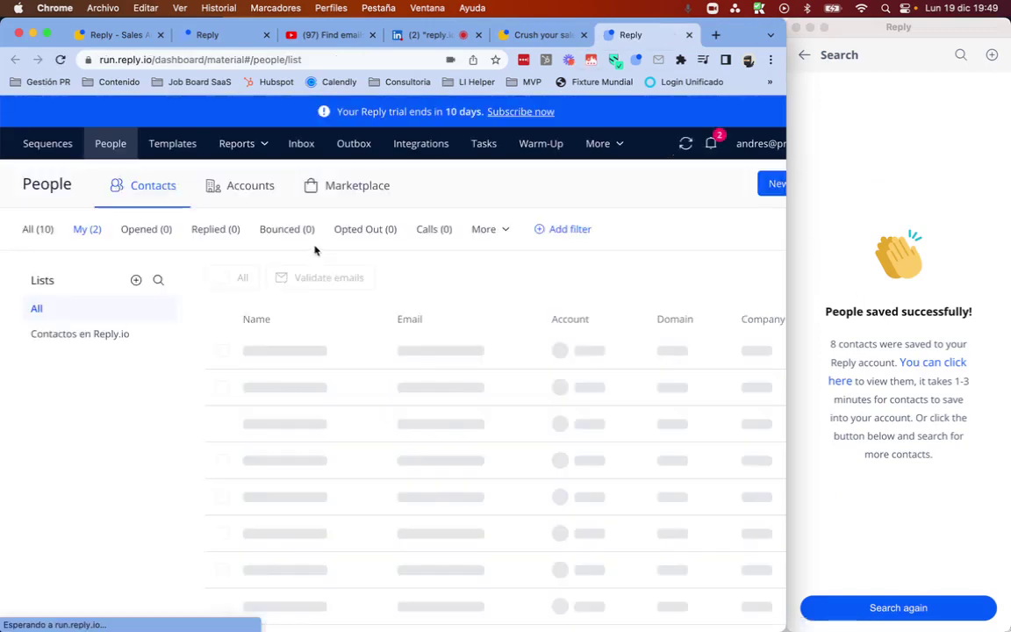
{"action": "scroll", "coordinate": [625, 333], "scroll_direction": "down", "scroll_amount": 2}
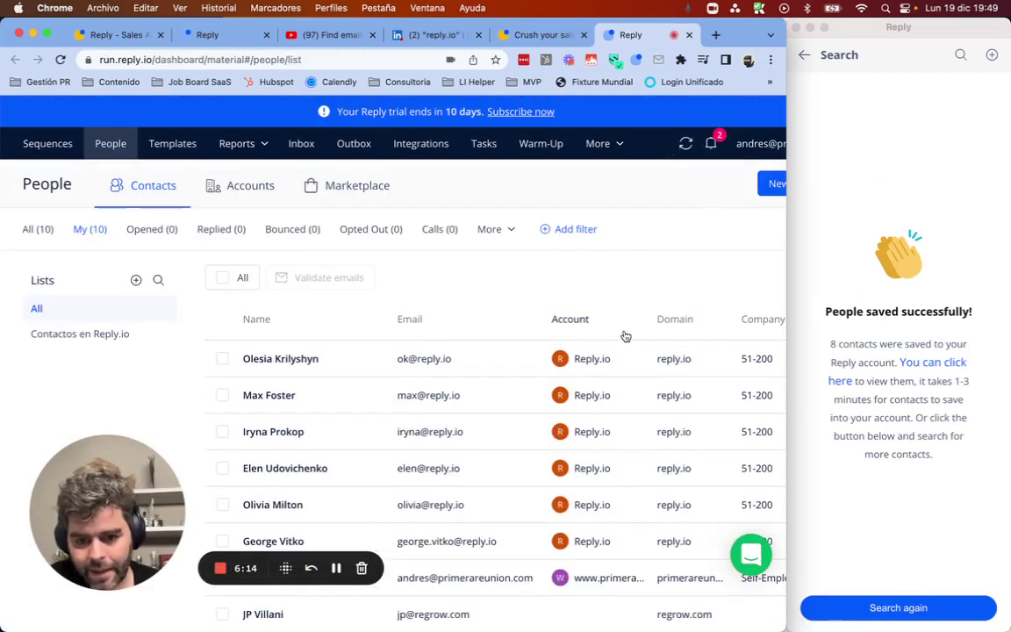
{"action": "scroll", "coordinate": [494, 383], "scroll_direction": "up", "scroll_amount": 2}
{"action": "scroll", "coordinate": [641, 361], "scroll_direction": "right", "scroll_amount": 5}
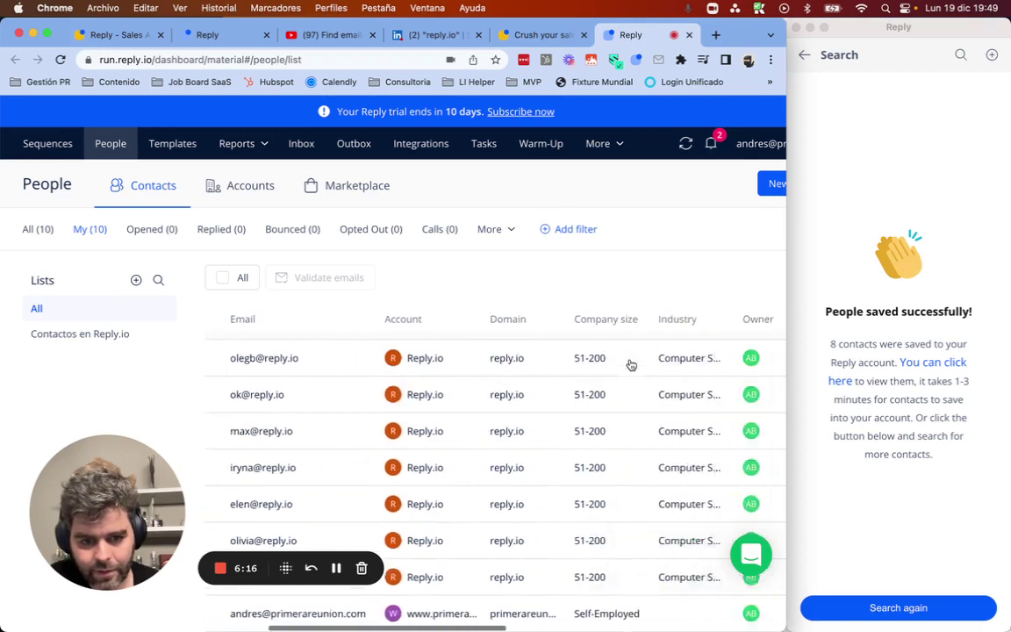
{"action": "scroll", "coordinate": [256, 388], "scroll_direction": "left", "scroll_amount": 5}
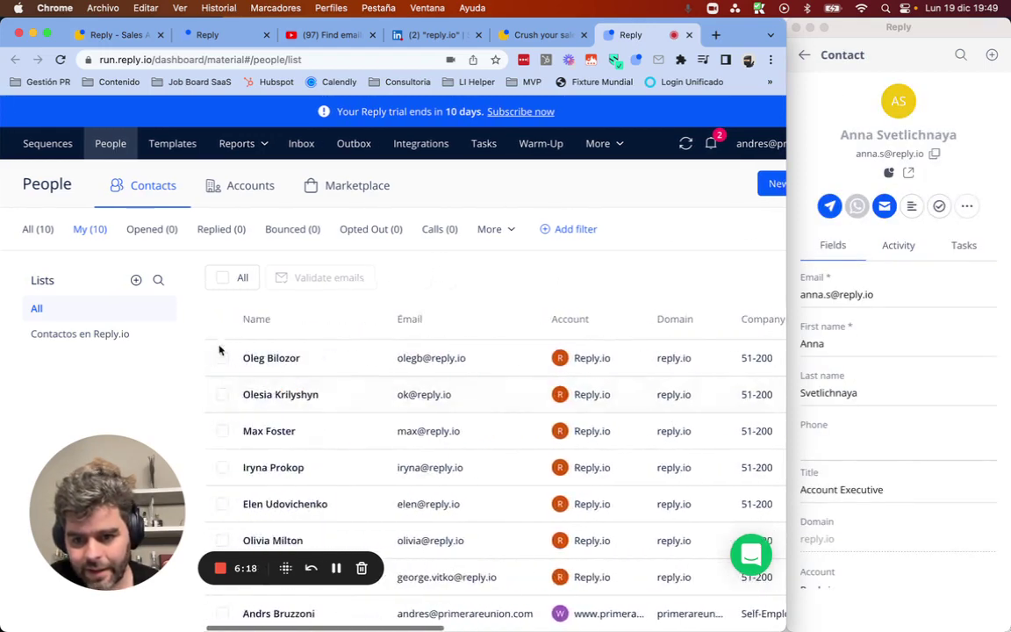
{"action": "left_click", "coordinate": [227, 358]}
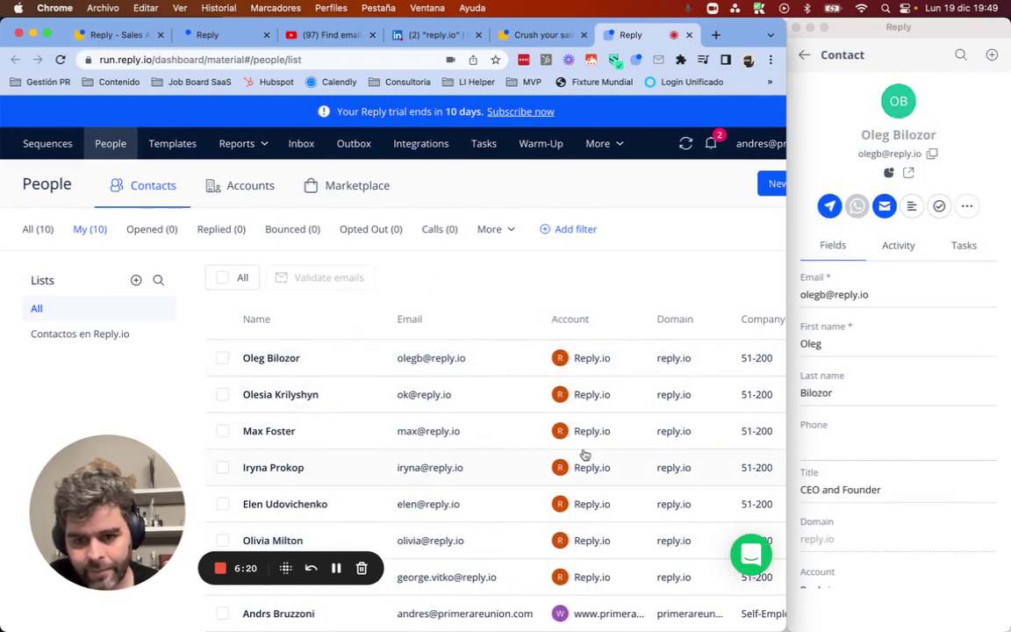
{"action": "scroll", "coordinate": [549, 361], "scroll_direction": "right", "scroll_amount": 3}
{"action": "scroll", "coordinate": [518, 346], "scroll_direction": "left", "scroll_amount": 3}
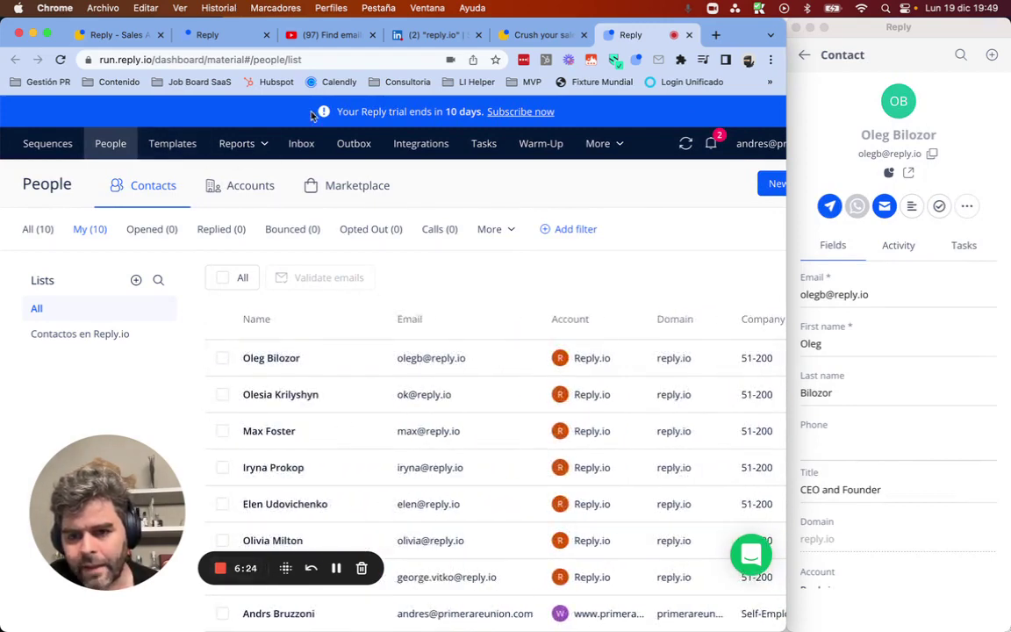
- Look at the Channel Efficiency and Emails reports and the other report types available
{"action": "left_click", "coordinate": [237, 143]}
{"action": "left_click", "coordinate": [245, 167]}
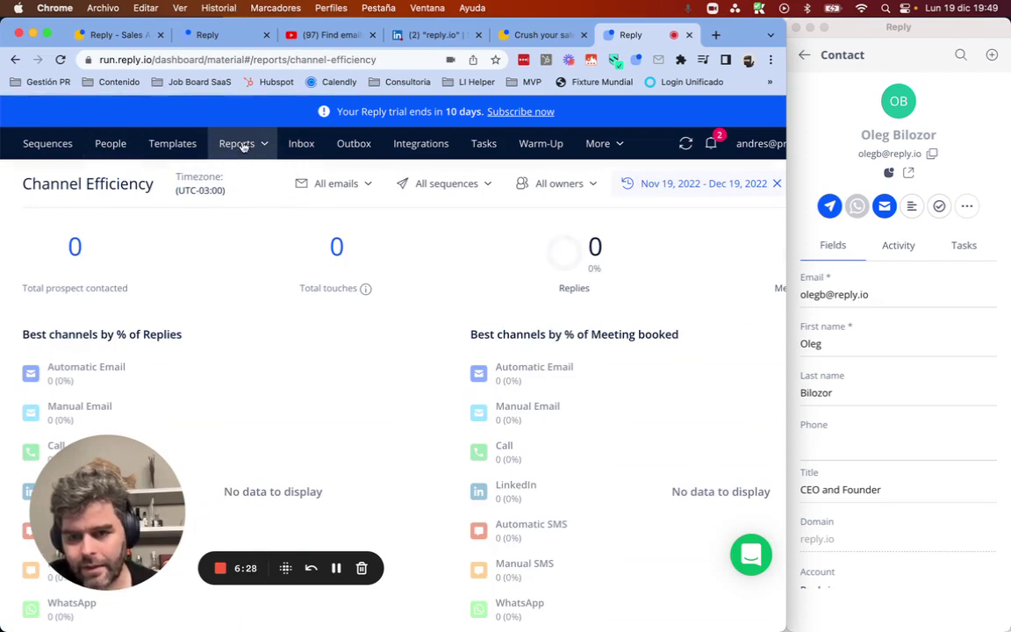
{"action": "left_click", "coordinate": [244, 146]}
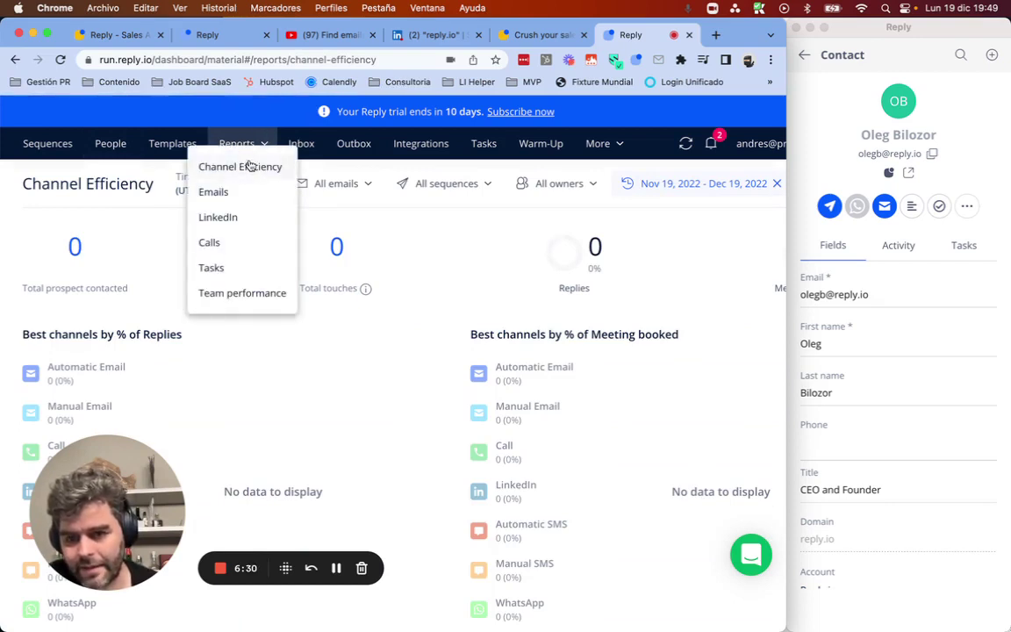
{"action": "left_click", "coordinate": [213, 192]}
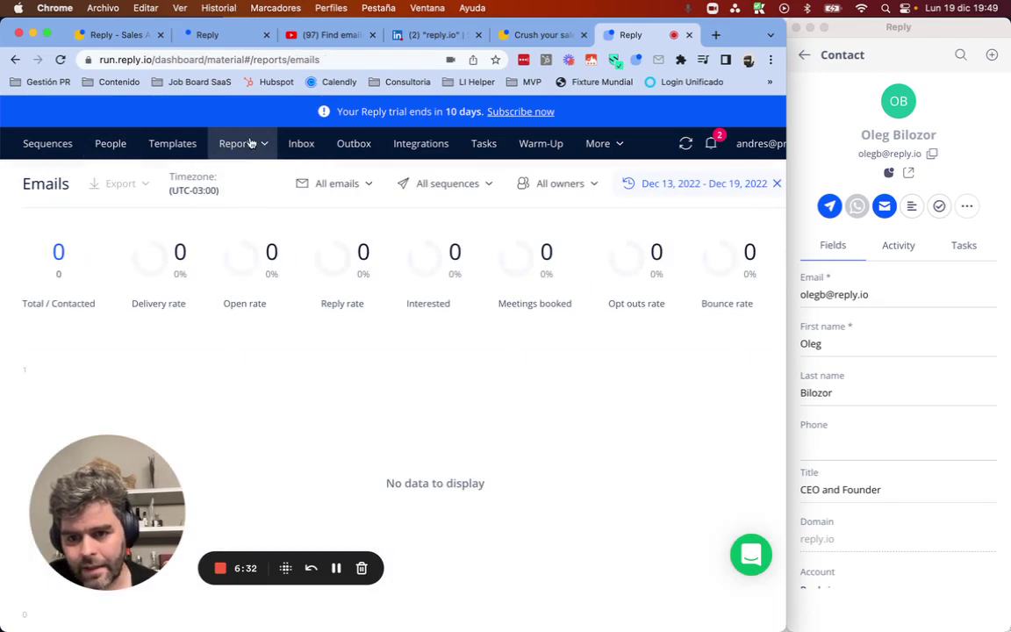
{"action": "left_click", "coordinate": [248, 145]}
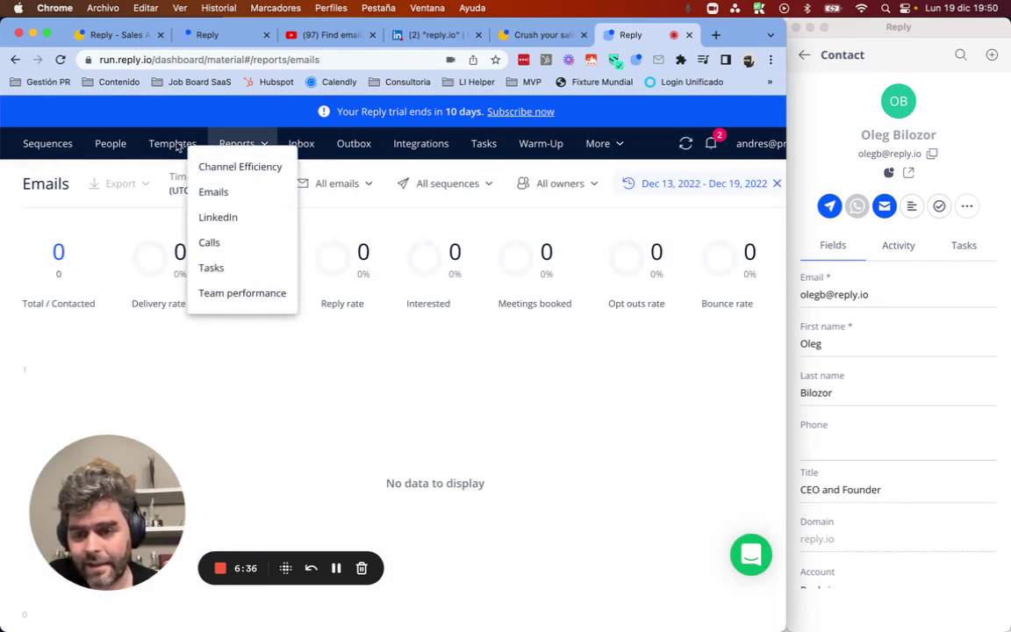
- Return to the contacts list, select the second, third and fourth contacts and try to validate their emails
{"action": "left_click", "coordinate": [110, 143]}
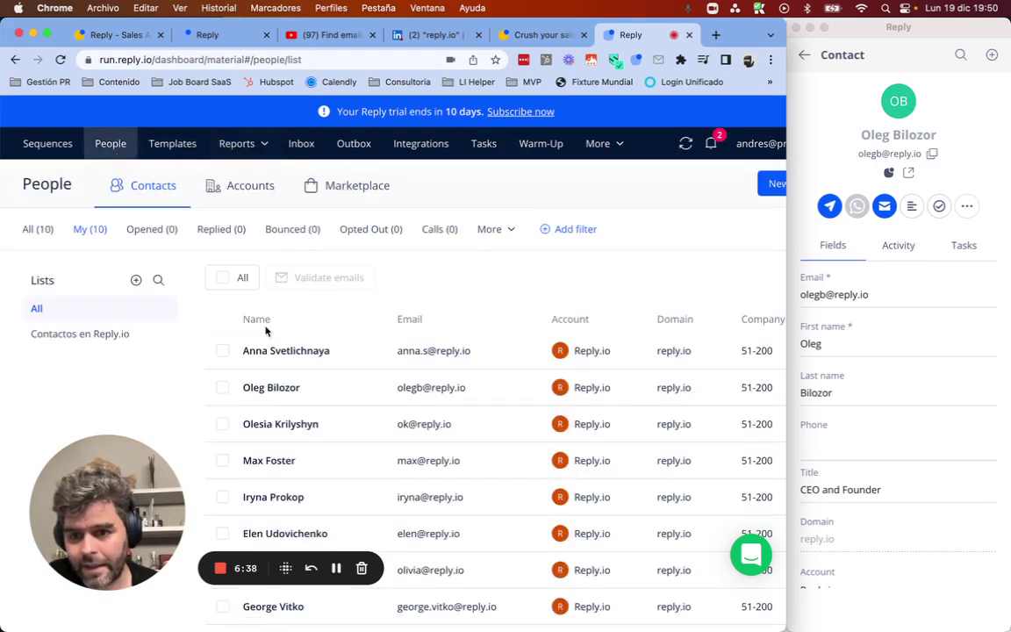
{"action": "left_click", "coordinate": [222, 352]}
{"action": "left_click", "coordinate": [222, 352]}
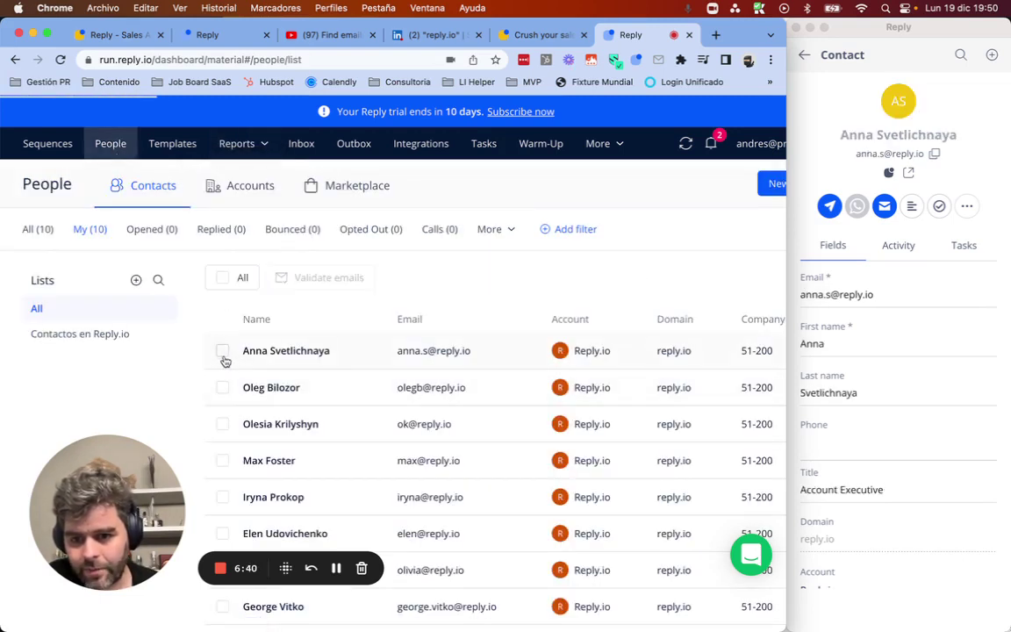
{"action": "left_click", "coordinate": [222, 387]}
{"action": "left_click", "coordinate": [222, 424]}
{"action": "left_click", "coordinate": [223, 460]}
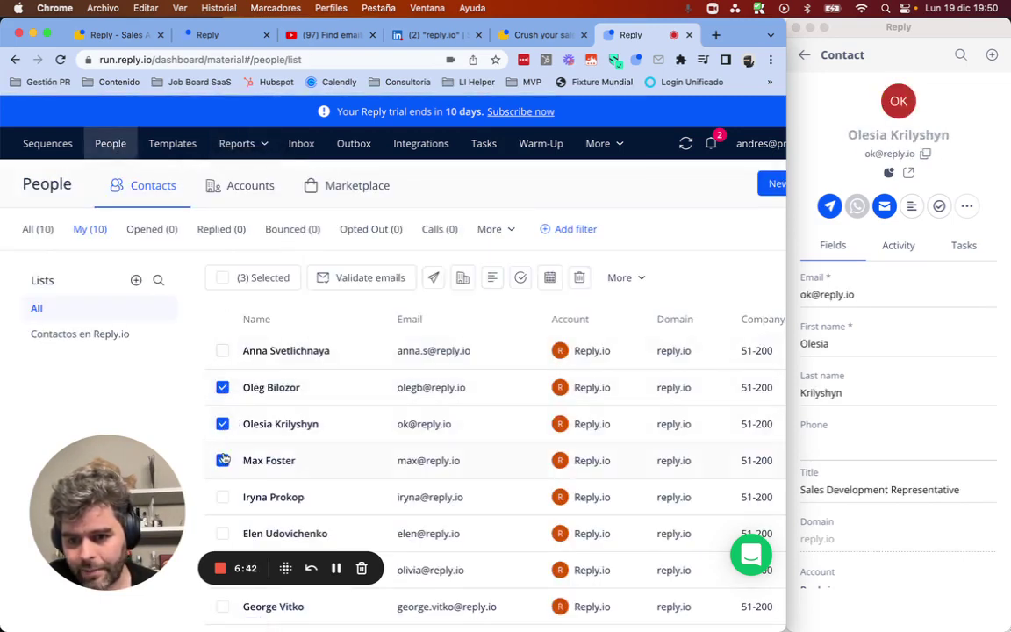
{"action": "left_click", "coordinate": [256, 380]}
{"action": "scroll", "coordinate": [250, 391], "scroll_direction": "down", "scroll_amount": 1}
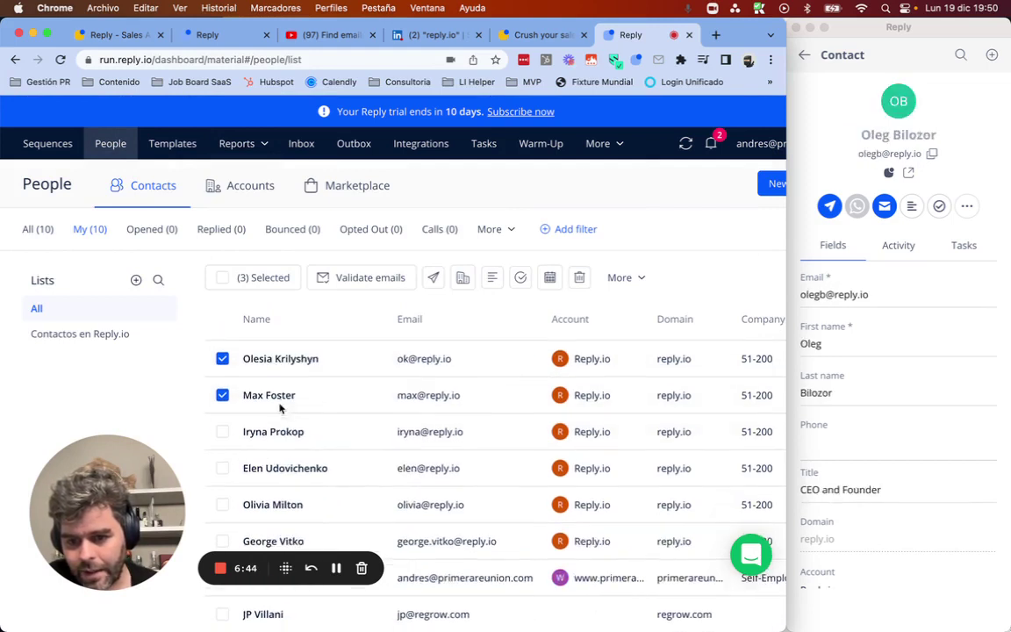
{"action": "scroll", "coordinate": [339, 323], "scroll_direction": "up", "scroll_amount": 1}
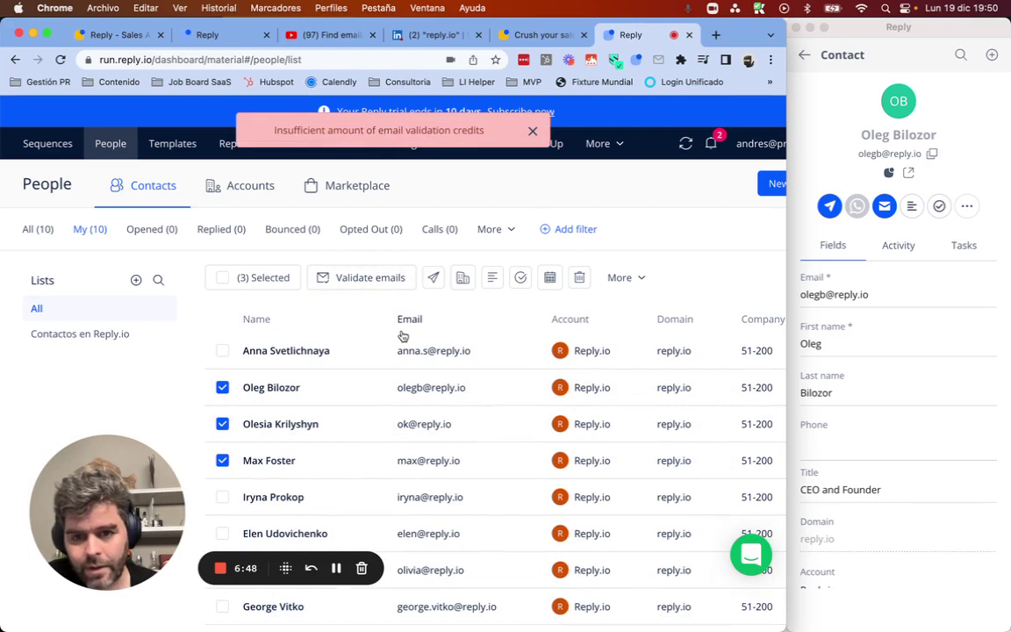
- Deselect the three selected contacts and look over the contacts list again
{"action": "left_click", "coordinate": [222, 387]}
{"action": "left_click", "coordinate": [222, 424]}
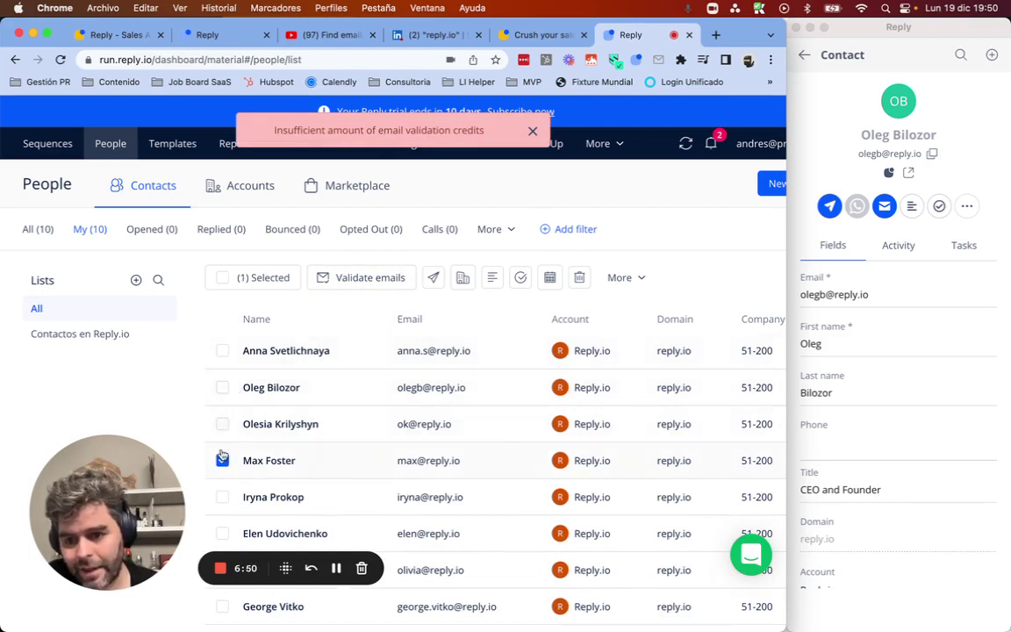
{"action": "left_click", "coordinate": [222, 459]}
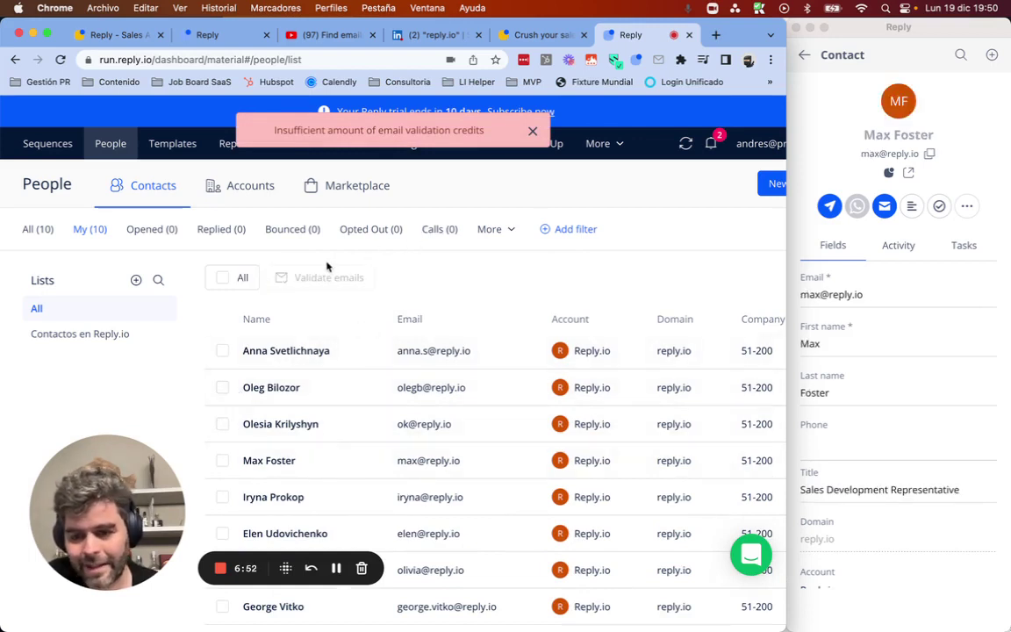
{"action": "scroll", "coordinate": [668, 288], "scroll_direction": "right", "scroll_amount": 3}
{"action": "scroll", "coordinate": [668, 288], "scroll_direction": "left", "scroll_amount": 3}
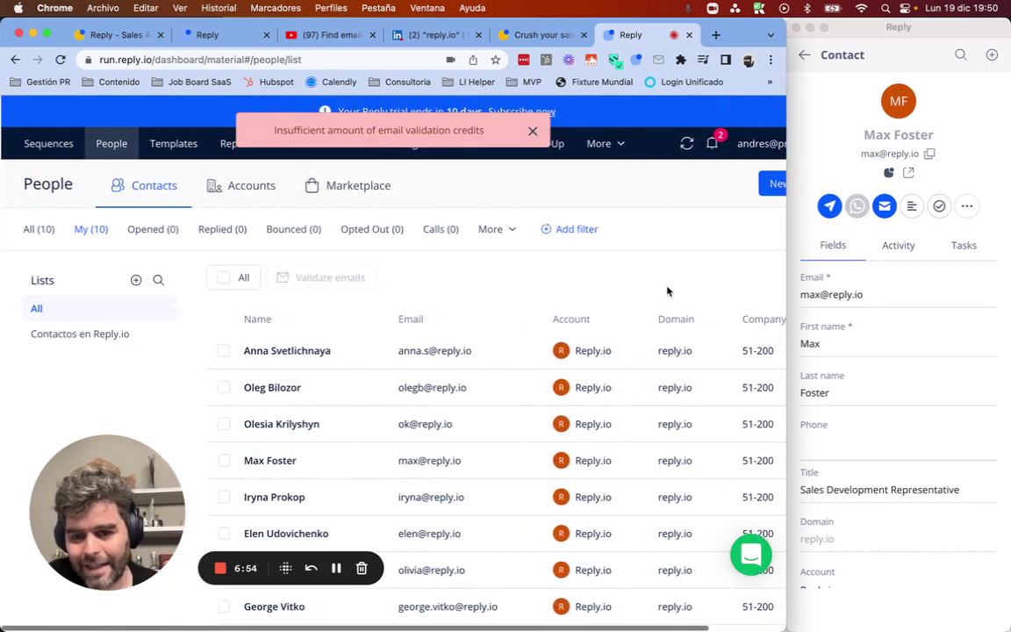
{"action": "scroll", "coordinate": [301, 419], "scroll_direction": "down", "scroll_amount": 2}
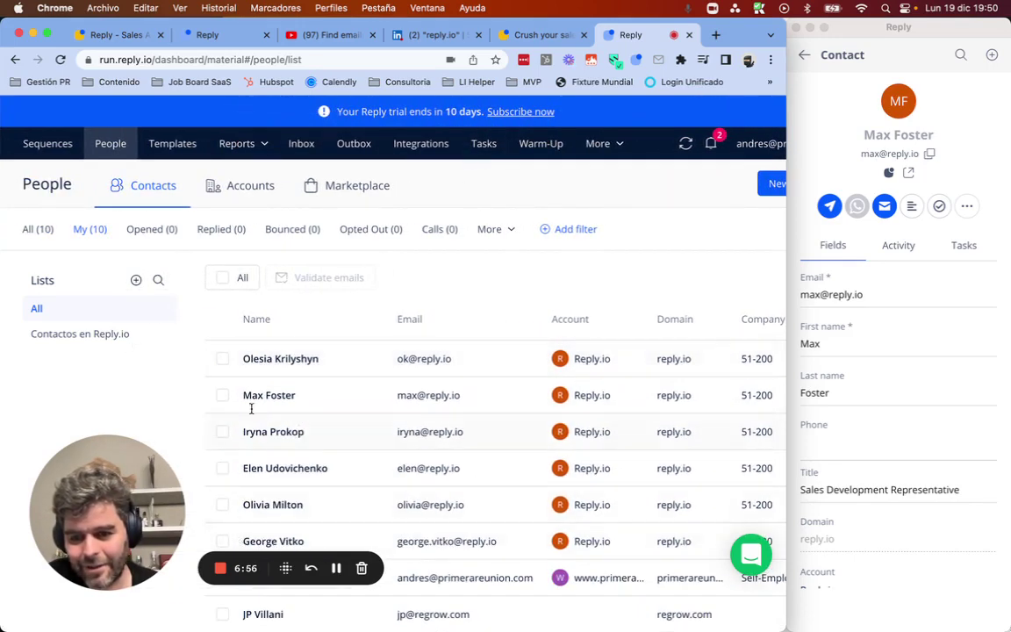
{"action": "scroll", "coordinate": [251, 411], "scroll_direction": "up", "scroll_amount": 2}
- Open the integrations page and look through the native integrations and those offered via Zapier
{"action": "mouse_move", "coordinate": [239, 144]}
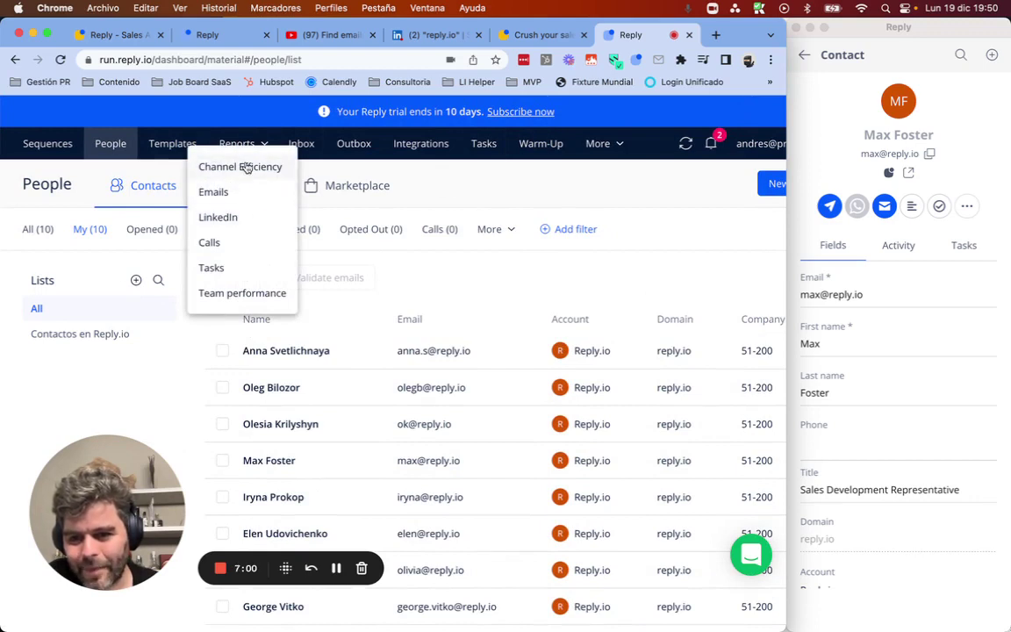
{"action": "left_click", "coordinate": [425, 147]}
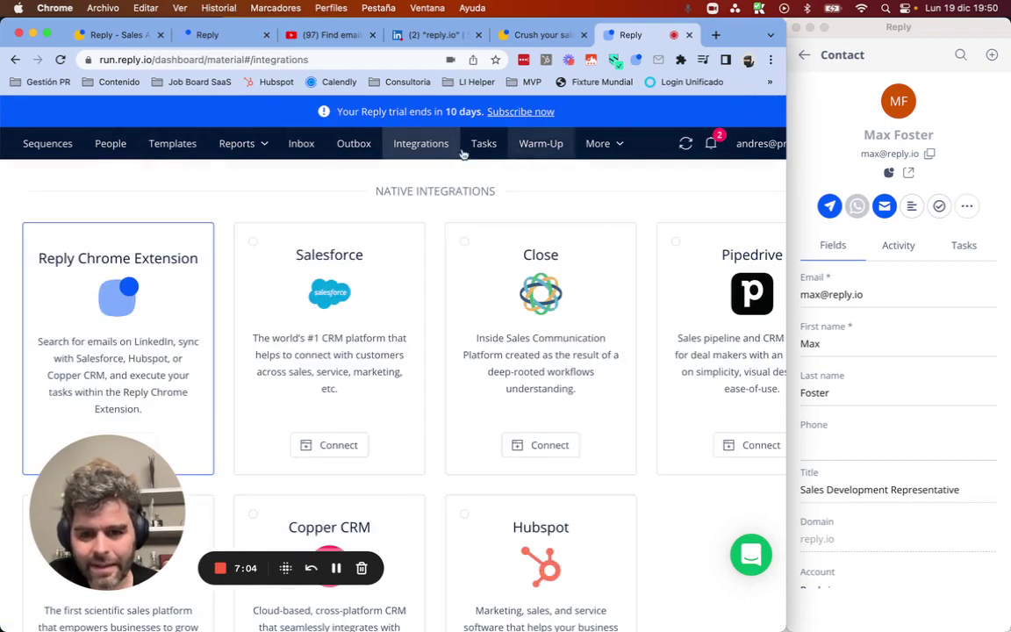
{"action": "scroll", "coordinate": [389, 402], "scroll_direction": "right", "scroll_amount": 2}
{"action": "scroll", "coordinate": [389, 401], "scroll_direction": "down", "scroll_amount": 10}
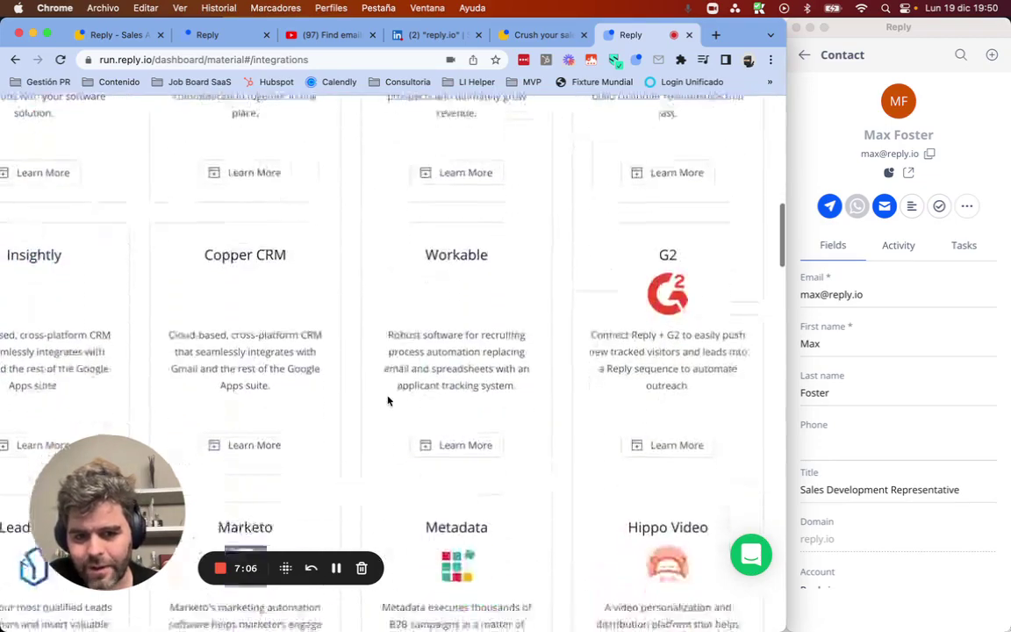
{"action": "scroll", "coordinate": [389, 401], "scroll_direction": "left", "scroll_amount": 2}
{"action": "scroll", "coordinate": [388, 401], "scroll_direction": "up", "scroll_amount": 5}
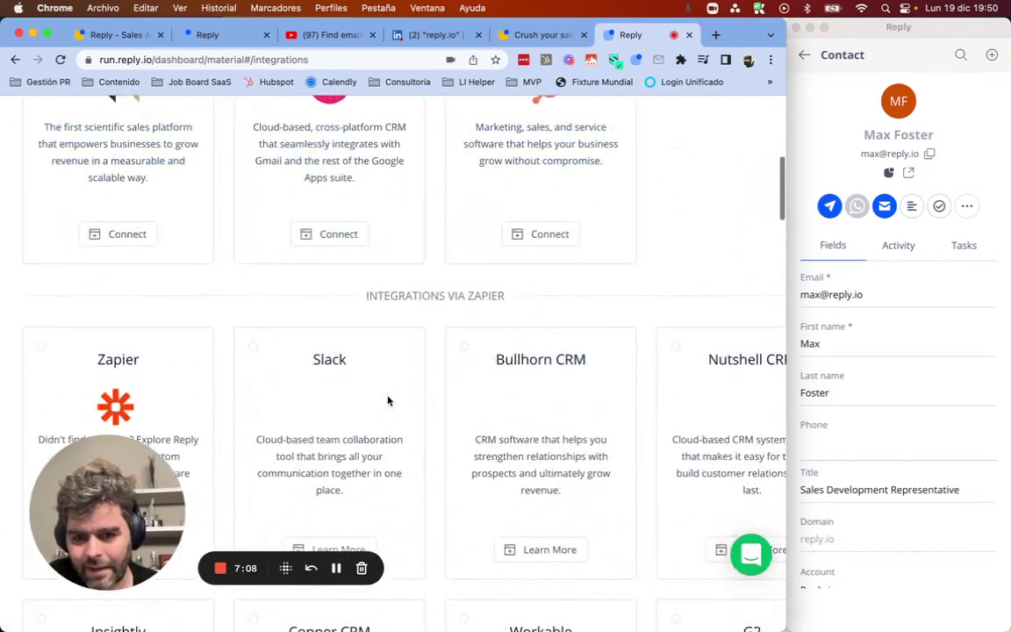
{"action": "scroll", "coordinate": [389, 401], "scroll_direction": "down", "scroll_amount": 8}
{"action": "scroll", "coordinate": [389, 401], "scroll_direction": "down", "scroll_amount": 15}
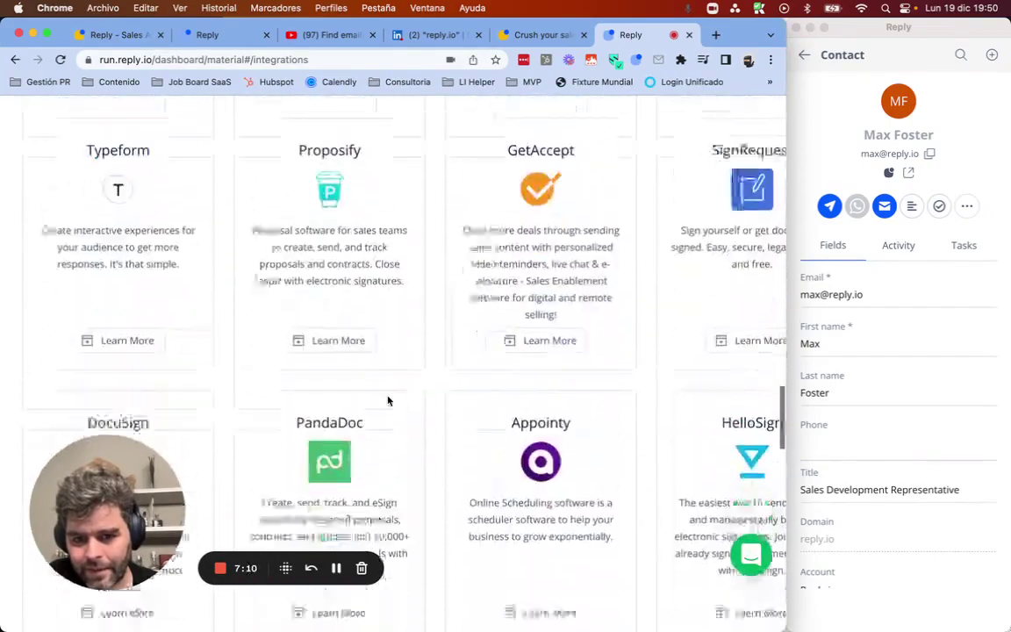
{"action": "scroll", "coordinate": [389, 401], "scroll_direction": "down", "scroll_amount": 6}
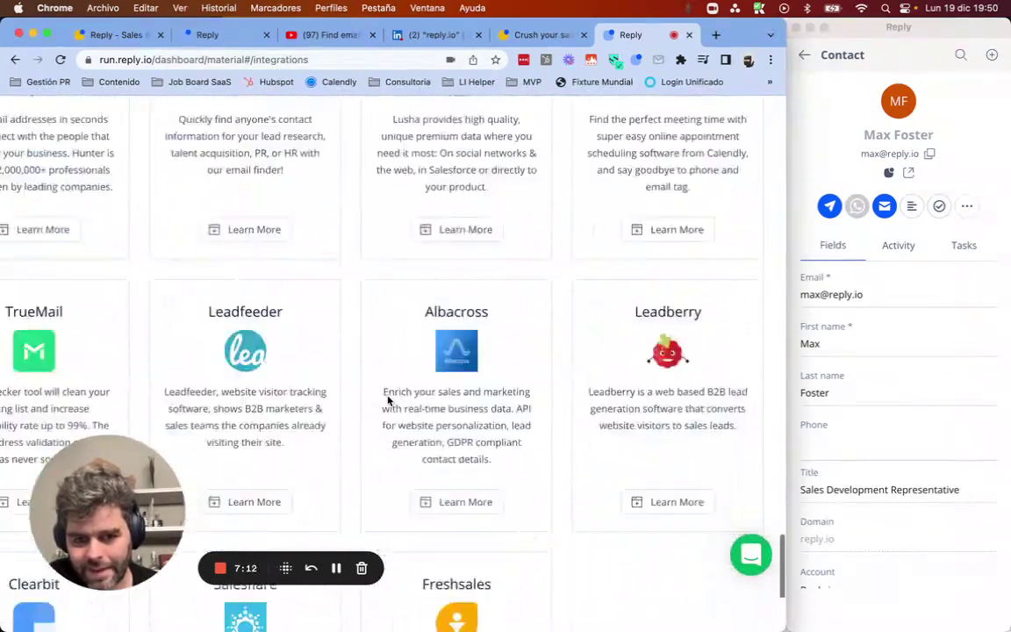
{"action": "scroll", "coordinate": [389, 401], "scroll_direction": "up", "scroll_amount": 12}
{"action": "scroll", "coordinate": [388, 402], "scroll_direction": "up", "scroll_amount": 15}
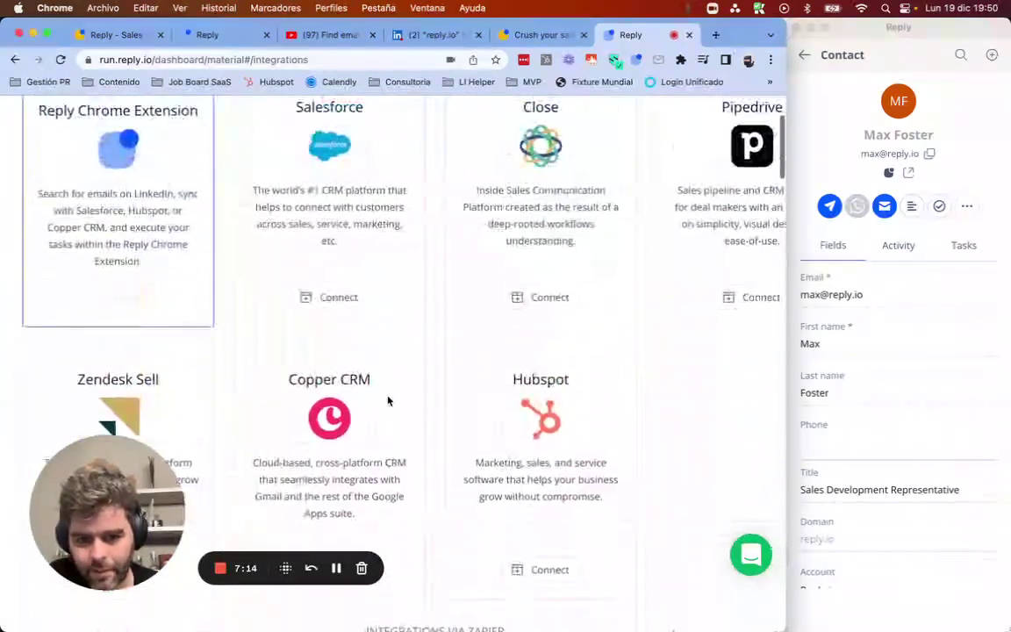
{"action": "scroll", "coordinate": [389, 401], "scroll_direction": "right", "scroll_amount": 3}
{"action": "scroll", "coordinate": [389, 401], "scroll_direction": "up", "scroll_amount": 2}
{"action": "scroll", "coordinate": [404, 408], "scroll_direction": "left", "scroll_amount": 3}
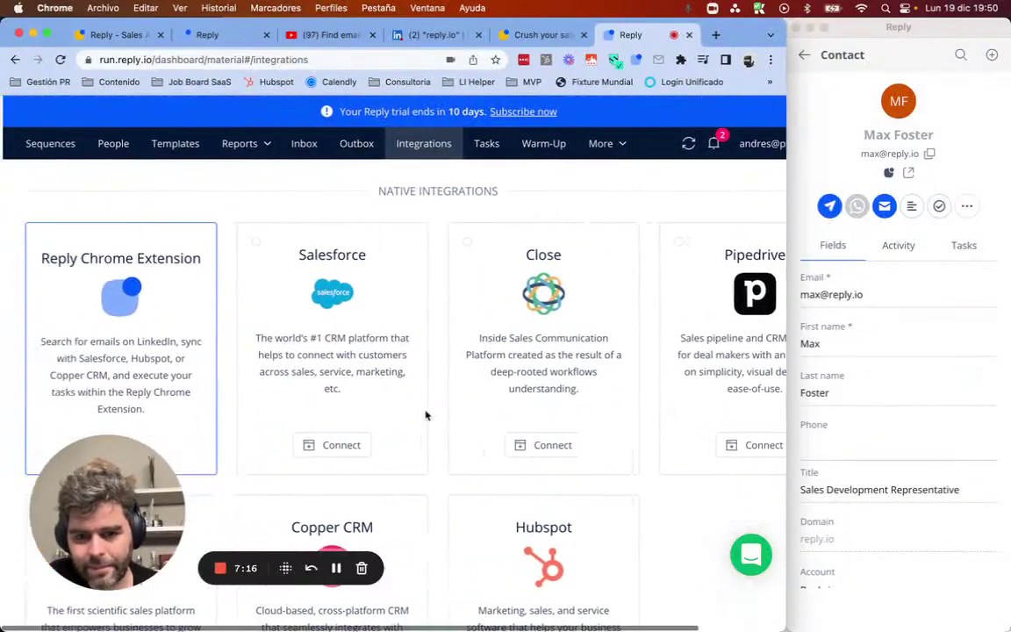
{"action": "scroll", "coordinate": [569, 350], "scroll_direction": "right", "scroll_amount": 3}
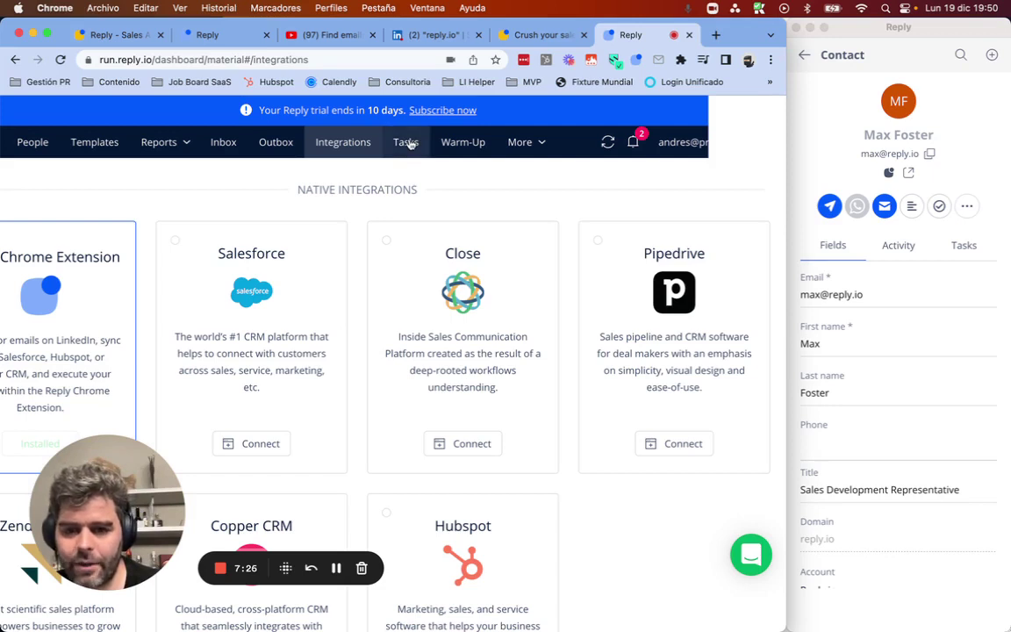
- Look at the email warm-up page and the Account, Calls and Email Accounts settings
{"action": "left_click", "coordinate": [460, 148]}
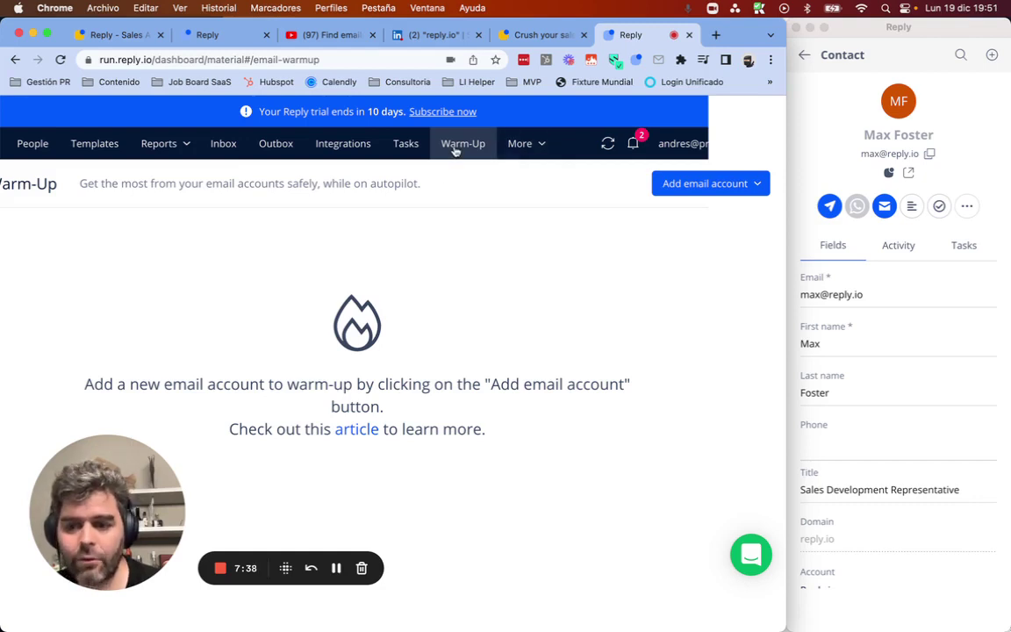
{"action": "left_click", "coordinate": [515, 145]}
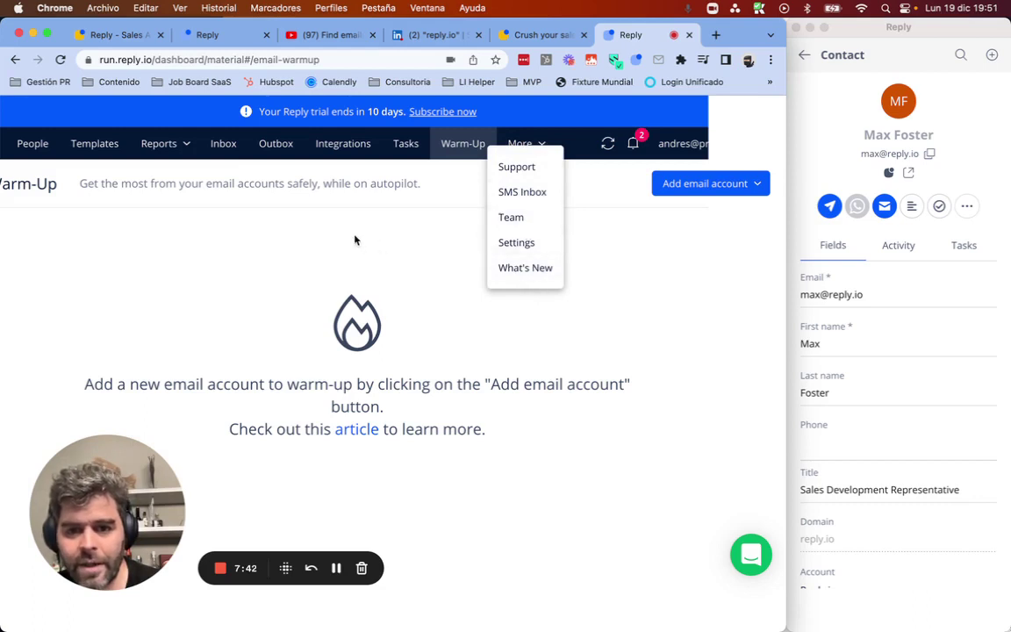
{"action": "left_click", "coordinate": [514, 243]}
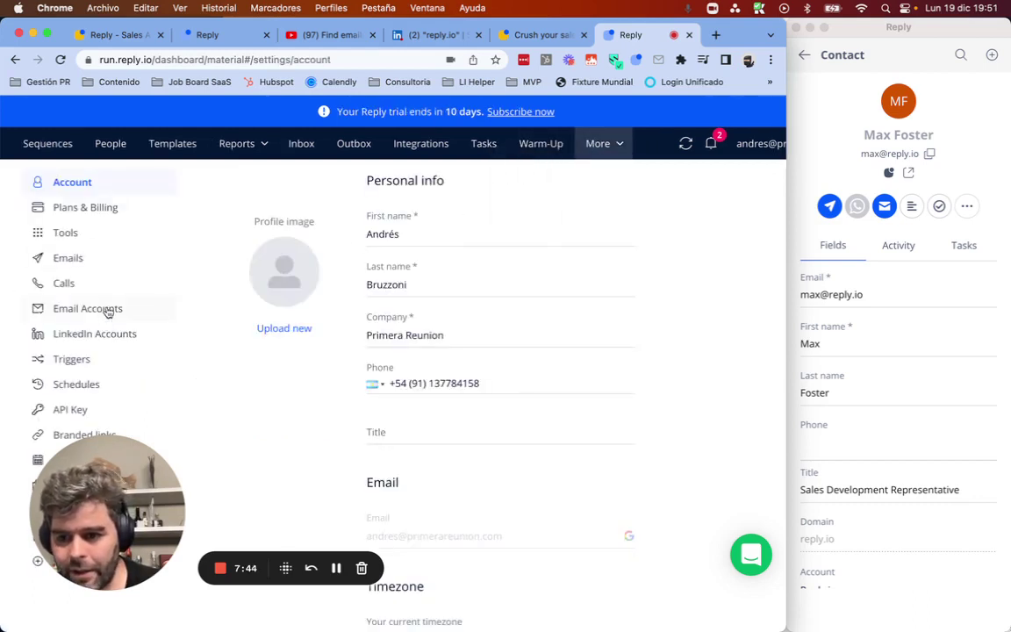
{"action": "scroll", "coordinate": [101, 260], "scroll_direction": "down", "scroll_amount": 5}
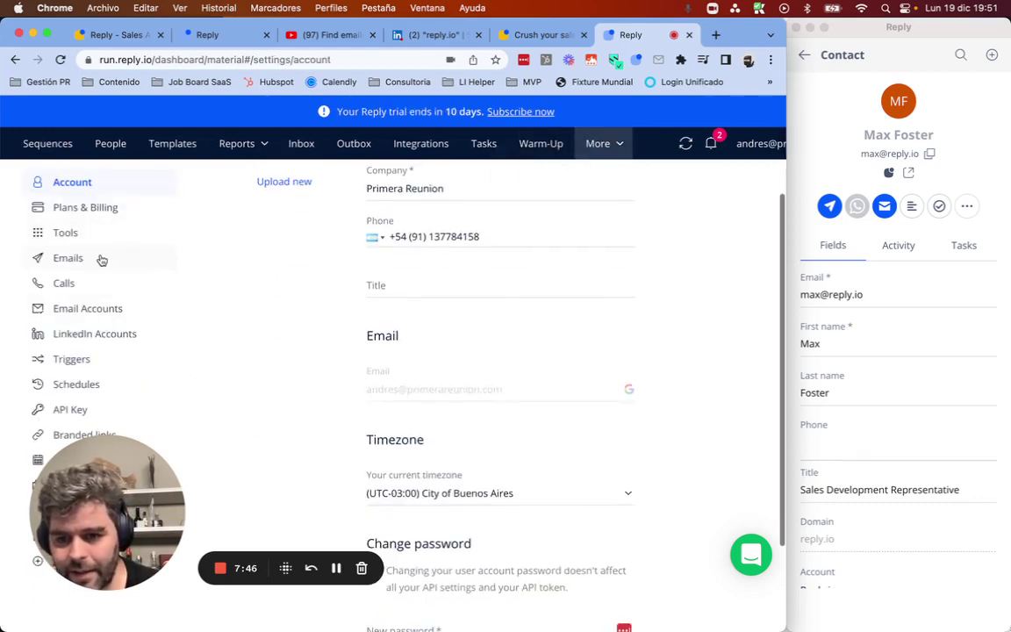
{"action": "left_click", "coordinate": [93, 288]}
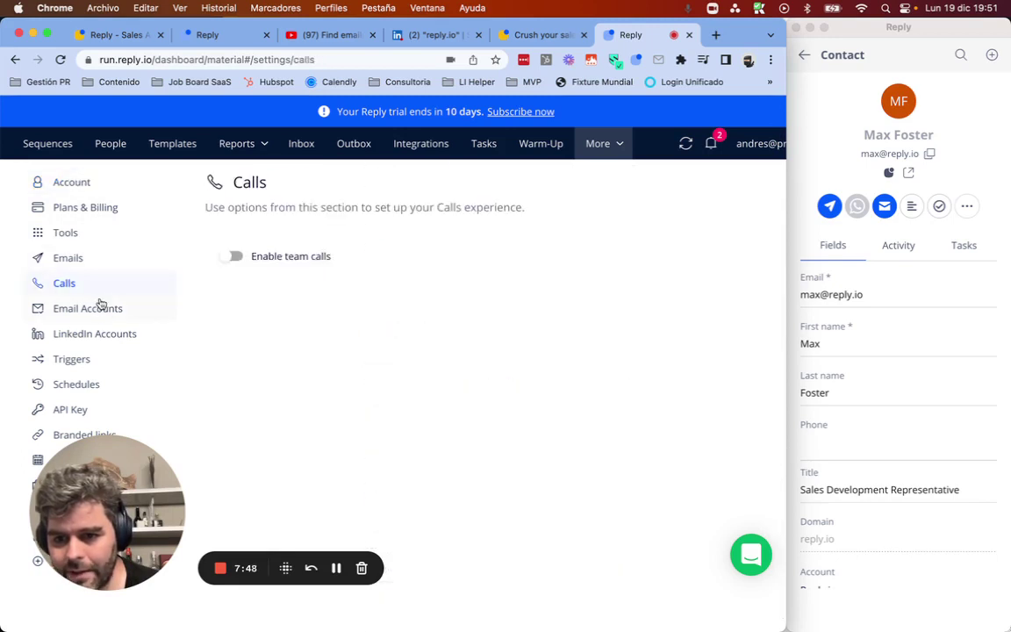
{"action": "left_click", "coordinate": [102, 311]}
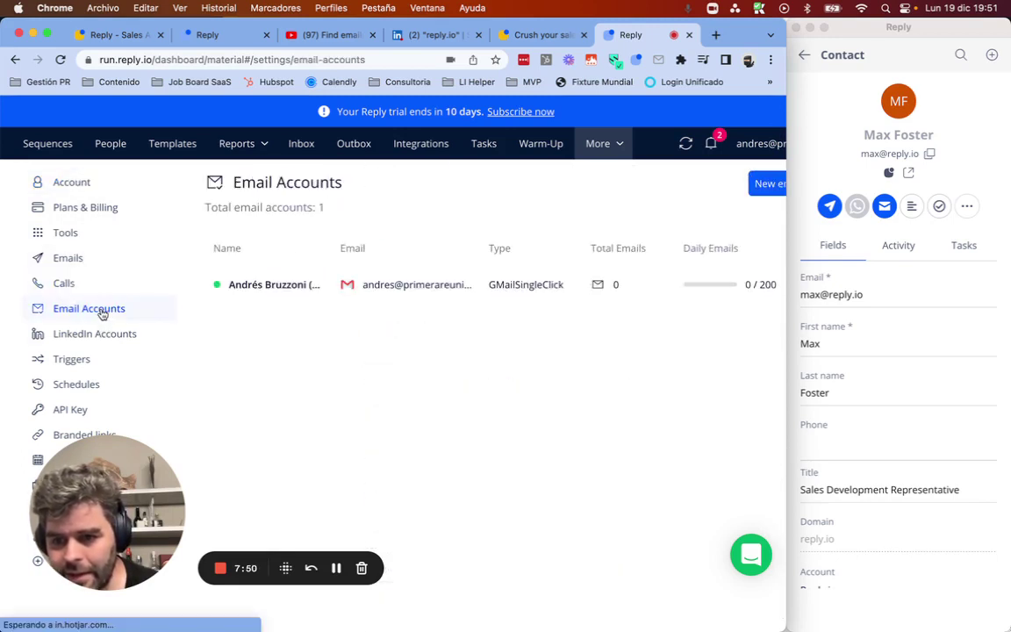
- Open the Triggers settings, enlarge the browser window and start a new trigger that runs on Contact created
{"action": "left_click", "coordinate": [86, 360]}
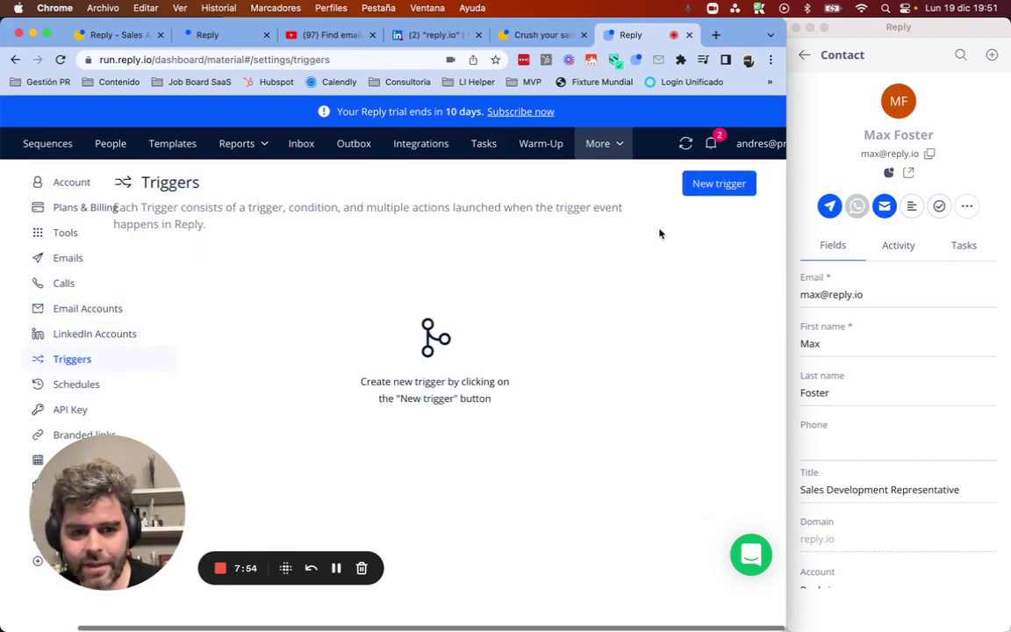
{"action": "double_click", "coordinate": [776, 32]}
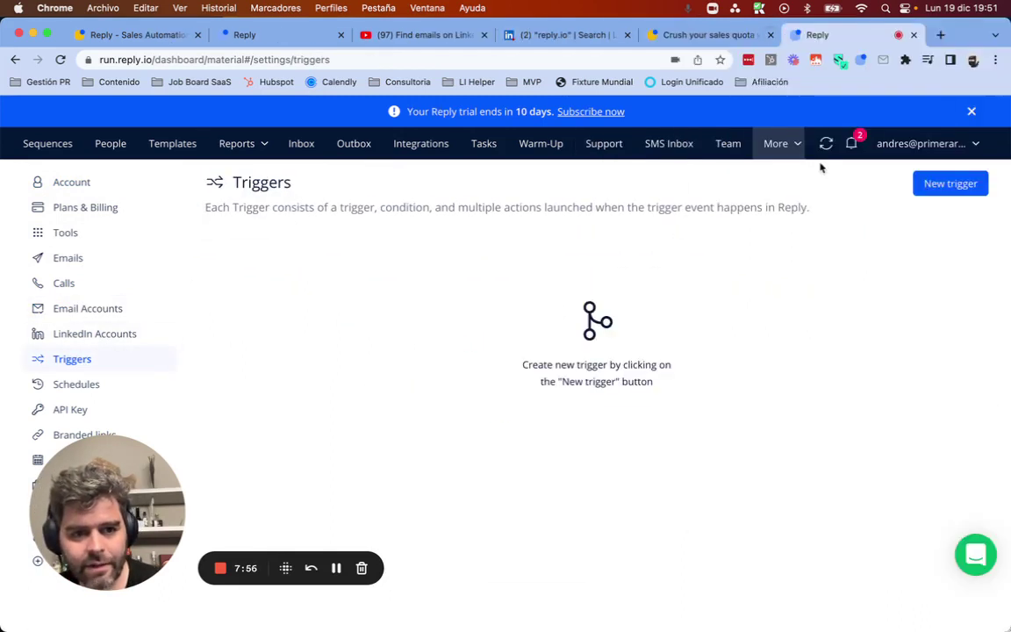
{"action": "left_click", "coordinate": [948, 182]}
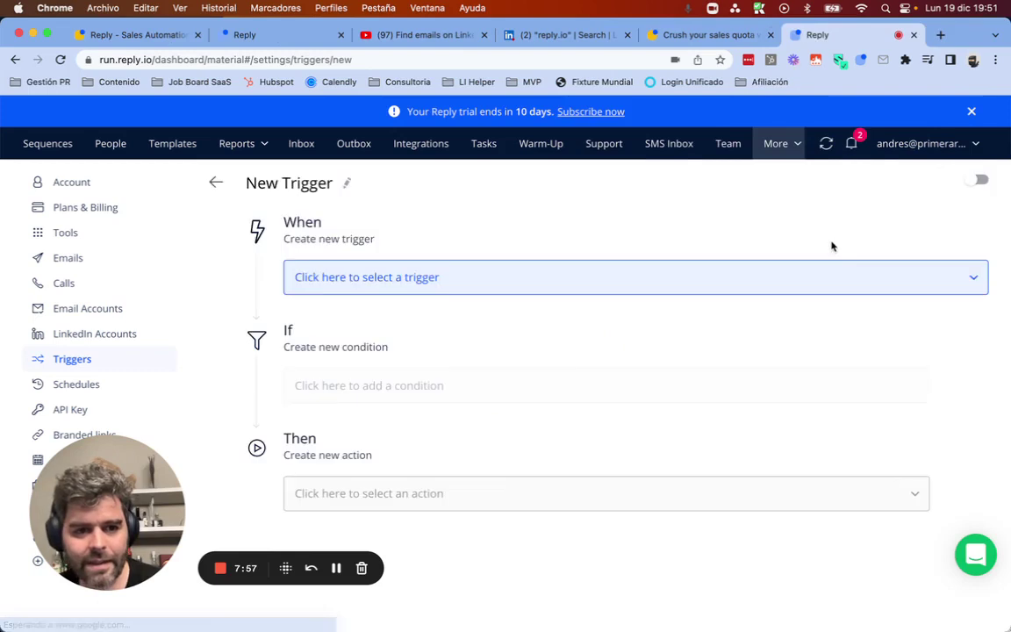
{"action": "left_click", "coordinate": [481, 289]}
{"action": "left_click", "coordinate": [406, 312]}
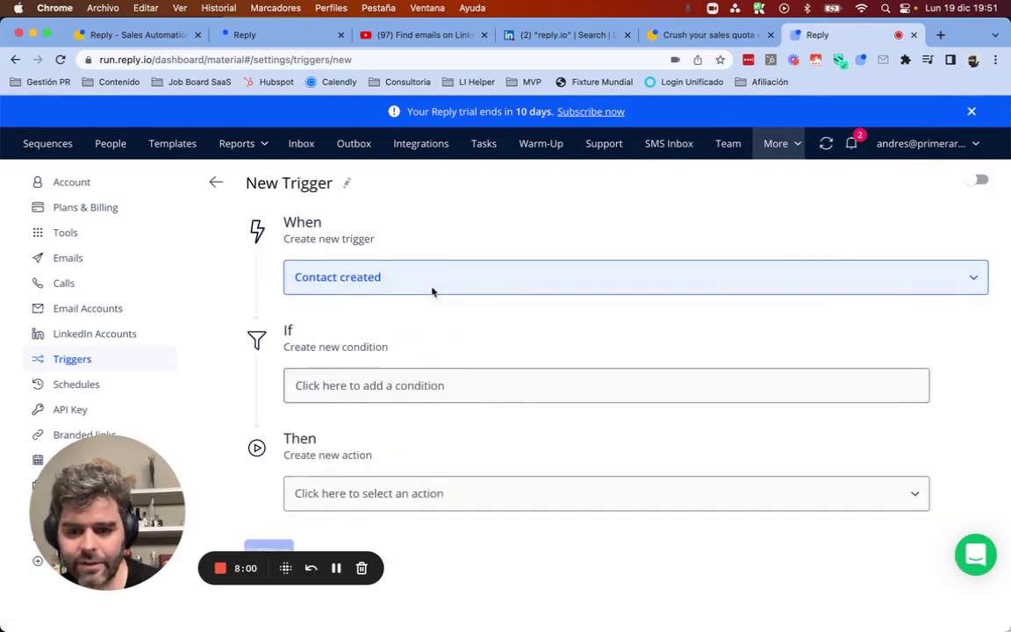
- Look through the events and actions available for the new trigger
{"action": "left_click", "coordinate": [435, 277]}
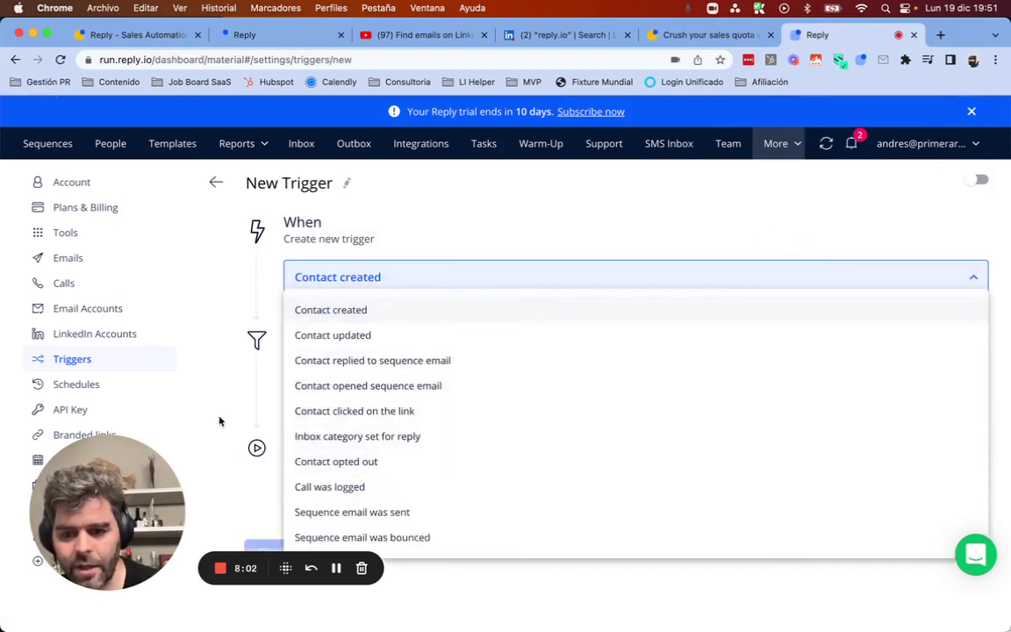
{"action": "left_click", "coordinate": [226, 376]}
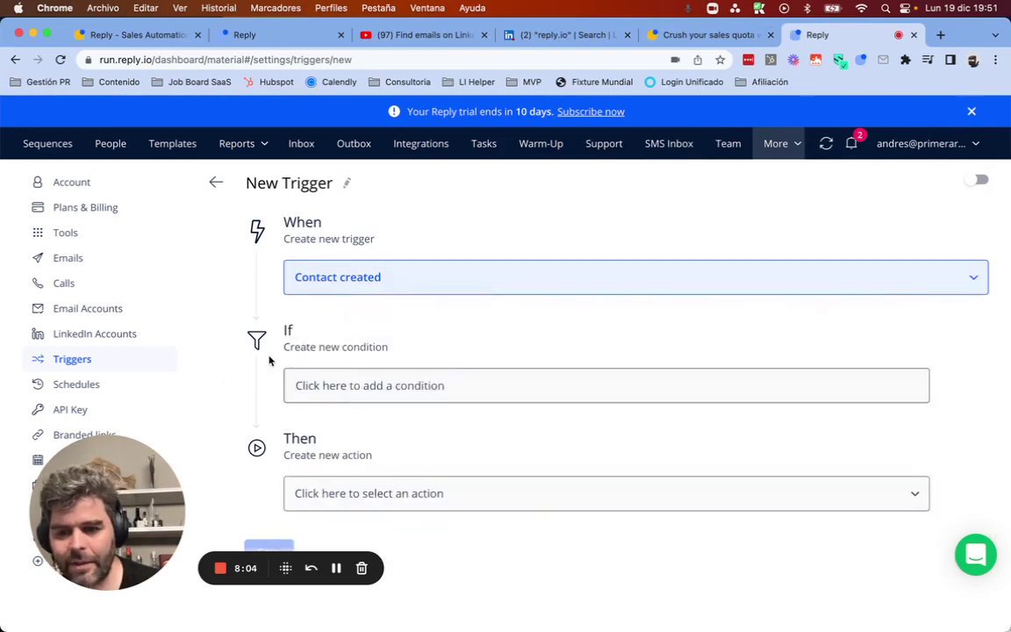
{"action": "left_click", "coordinate": [447, 493]}
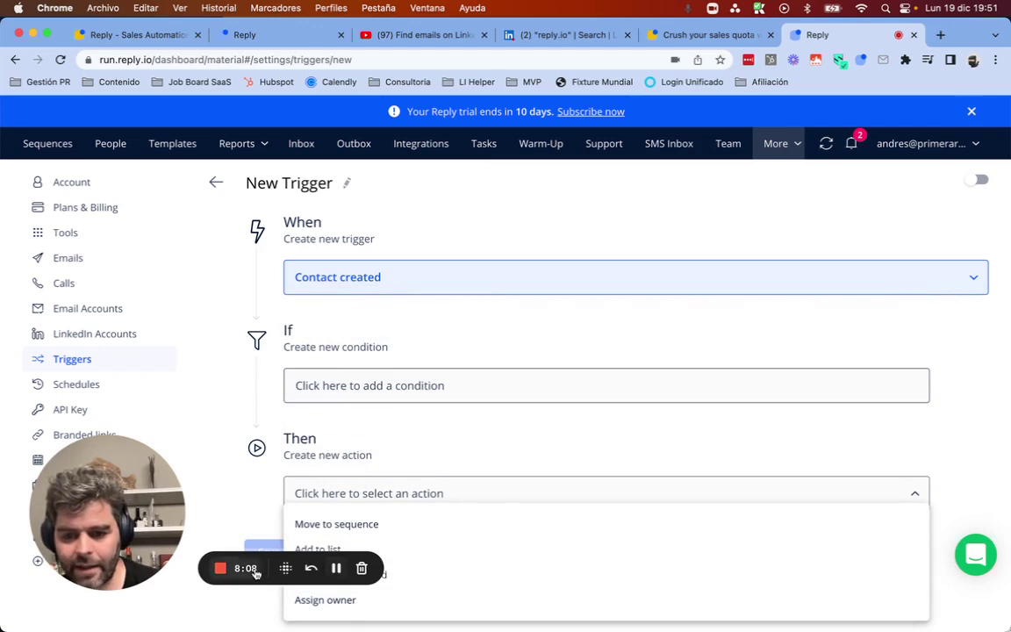
{"action": "left_click_drag", "start_coordinate": [178, 474], "coordinate": [204, 301]}
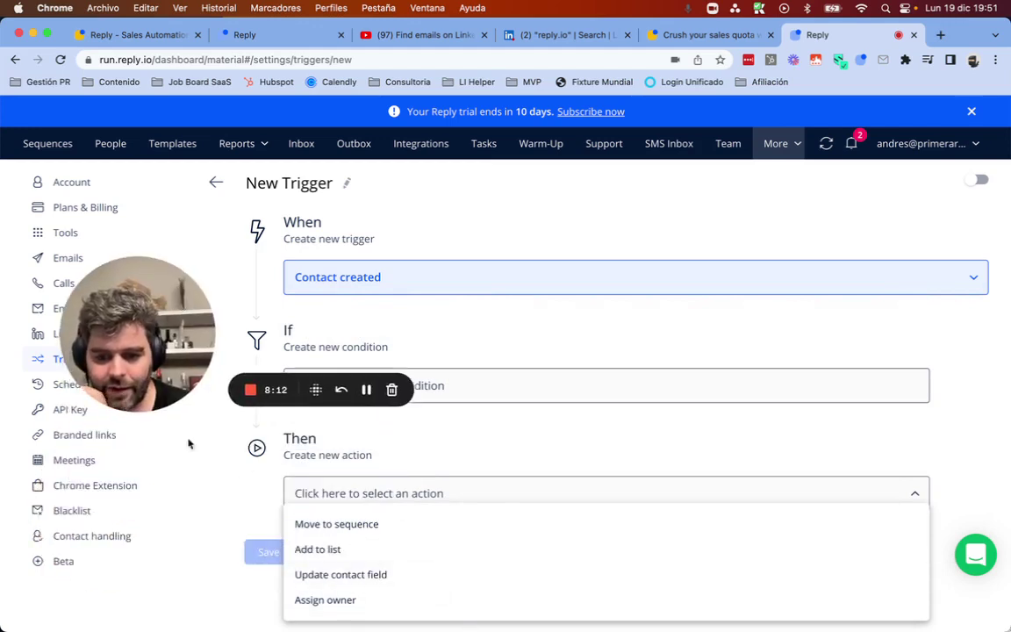
{"action": "left_click_drag", "start_coordinate": [135, 388], "coordinate": [112, 569]}
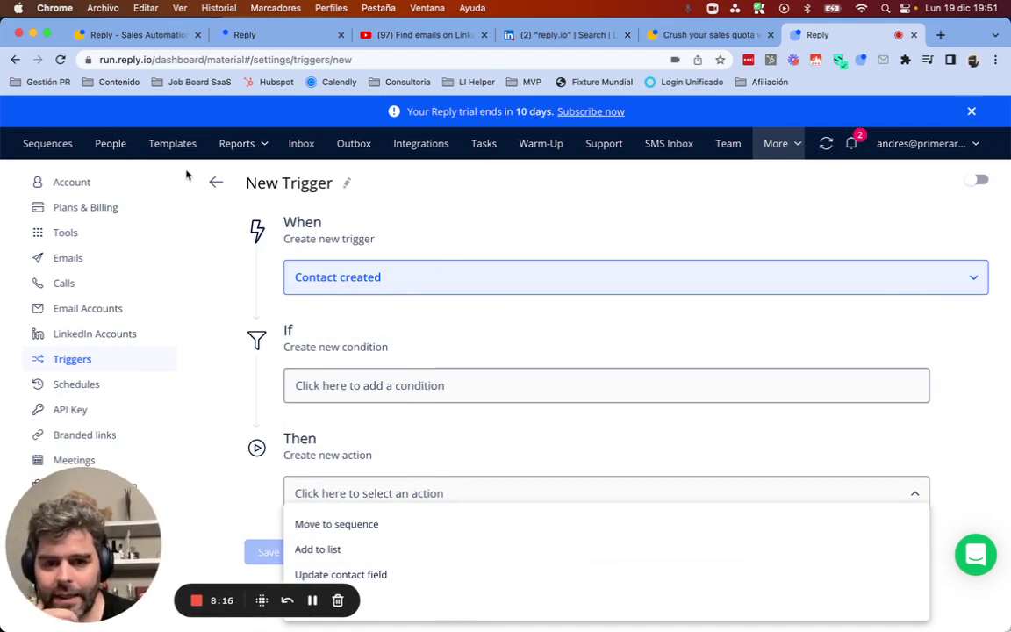
- Return to the sequences list and look over the existing sequences and their figures
{"action": "left_click", "coordinate": [51, 145]}
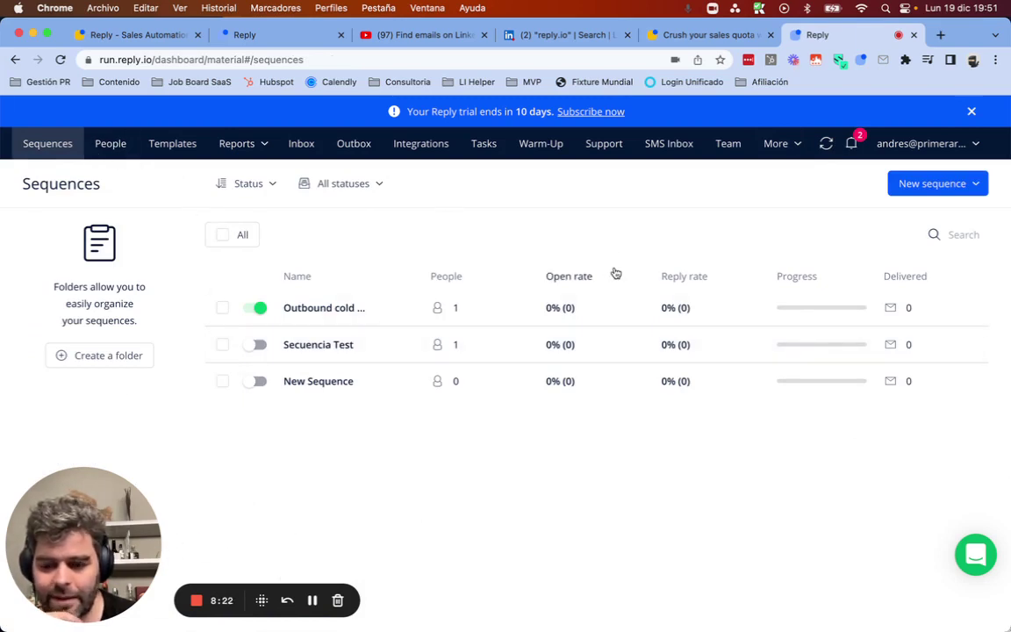
{"action": "mouse_move", "coordinate": [245, 143]}
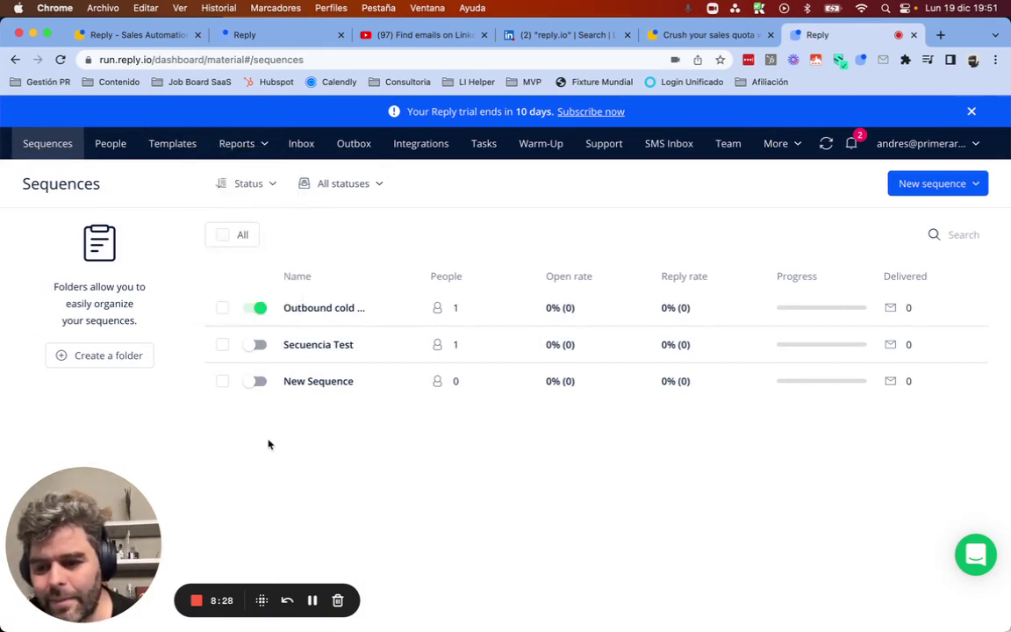
{"action": "left_click", "coordinate": [957, 184]}
- Open the outbound cold sequence and examine variant A of the Step 2 automatic email and its response-quality indicators
{"action": "left_click", "coordinate": [324, 308]}
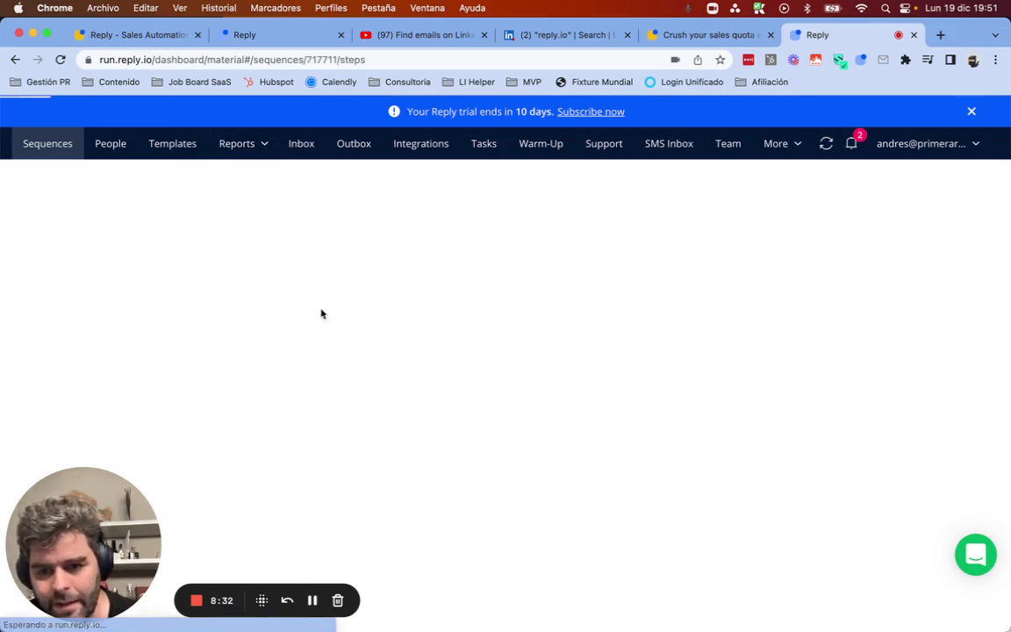
{"action": "scroll", "coordinate": [237, 342], "scroll_direction": "down", "scroll_amount": 4}
{"action": "scroll", "coordinate": [356, 281], "scroll_direction": "up", "scroll_amount": 3}
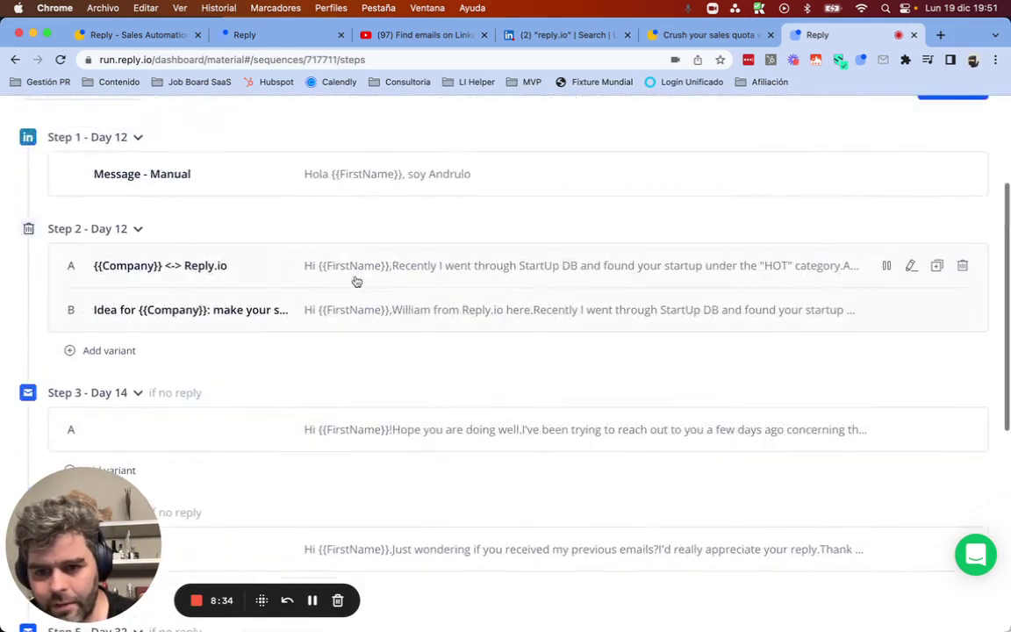
{"action": "left_click", "coordinate": [356, 277]}
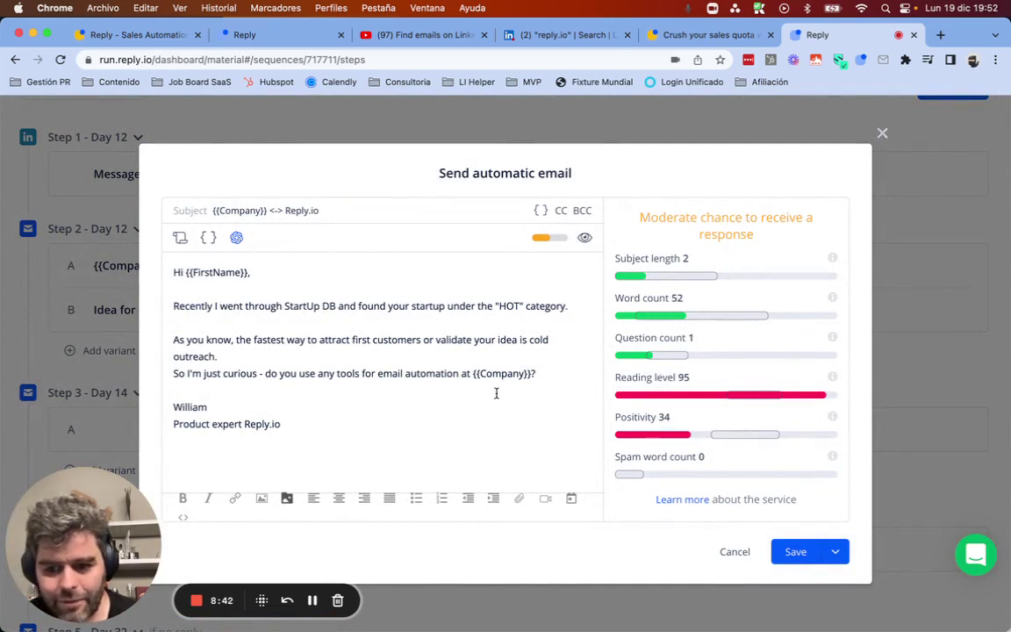
{"action": "left_click", "coordinate": [883, 133]}
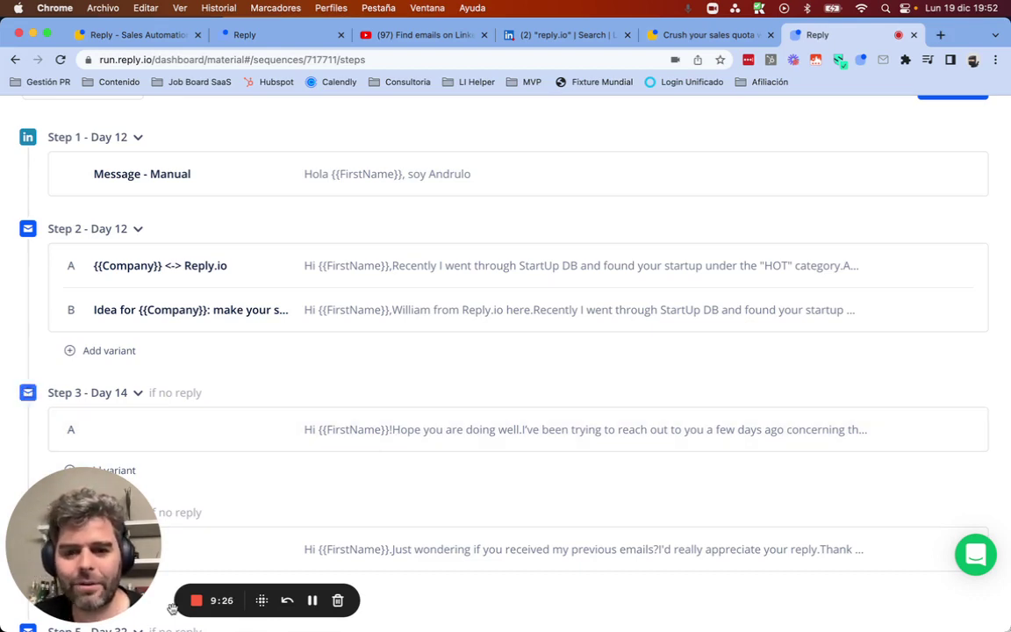
{"action": "scroll", "coordinate": [231, 606], "scroll_direction": "up", "scroll_amount": 1}
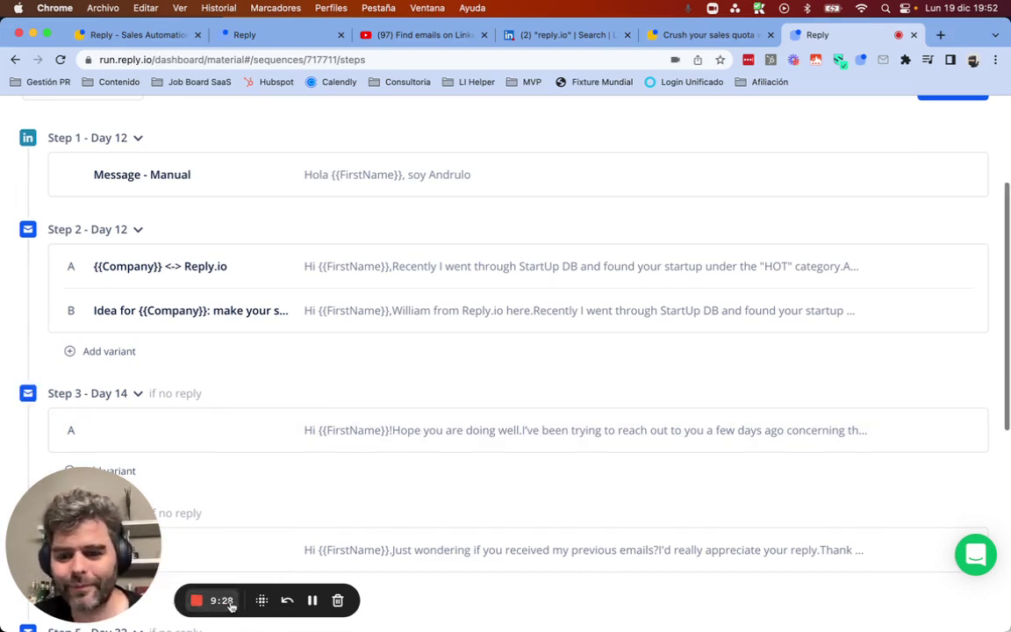